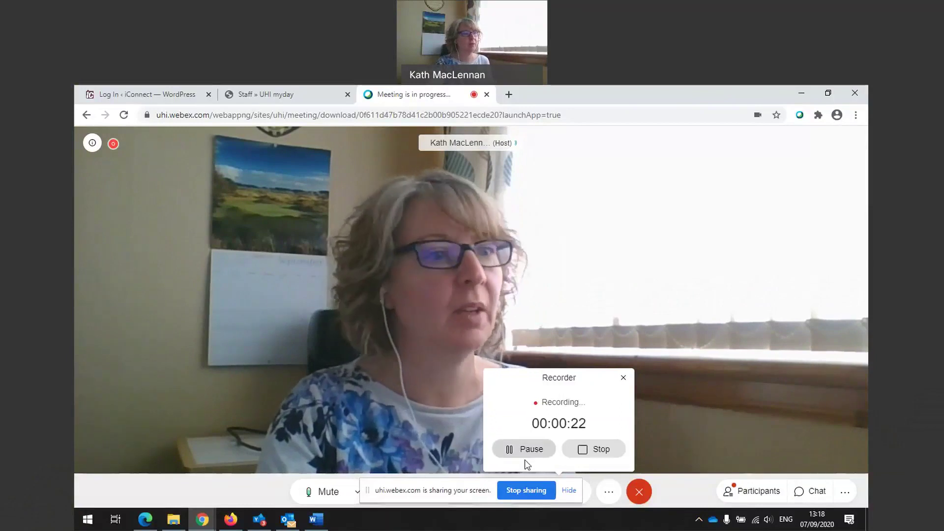
Launch Word and create a new document from the Single spaced (blank) template.
left_click(91, 523)
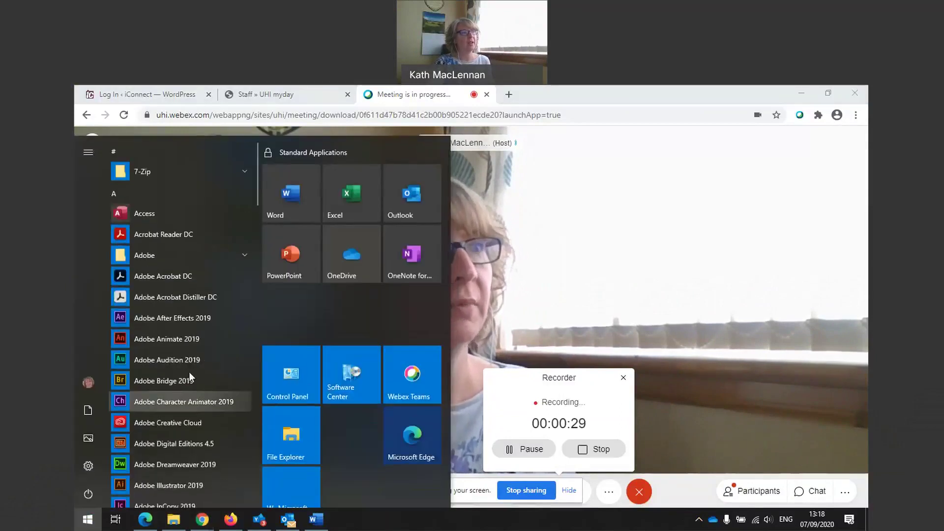
left_click(289, 199)
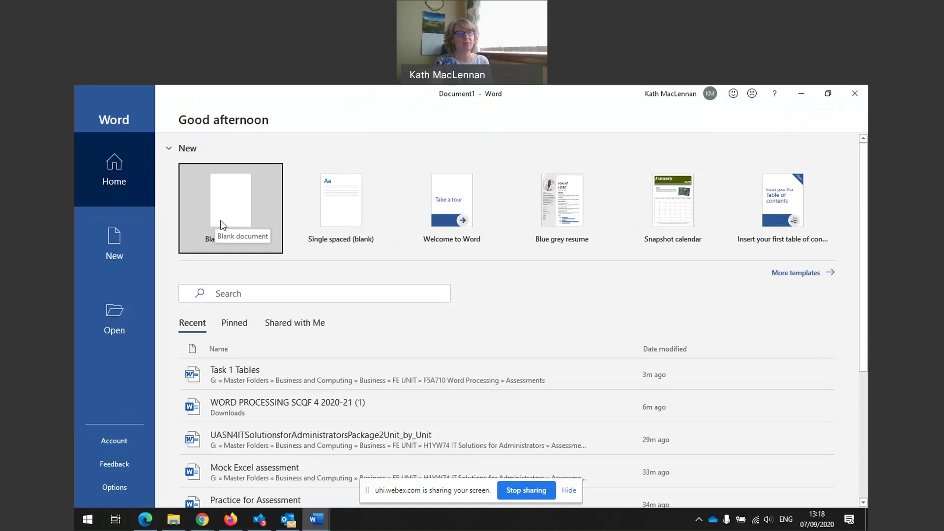
left_click(340, 216)
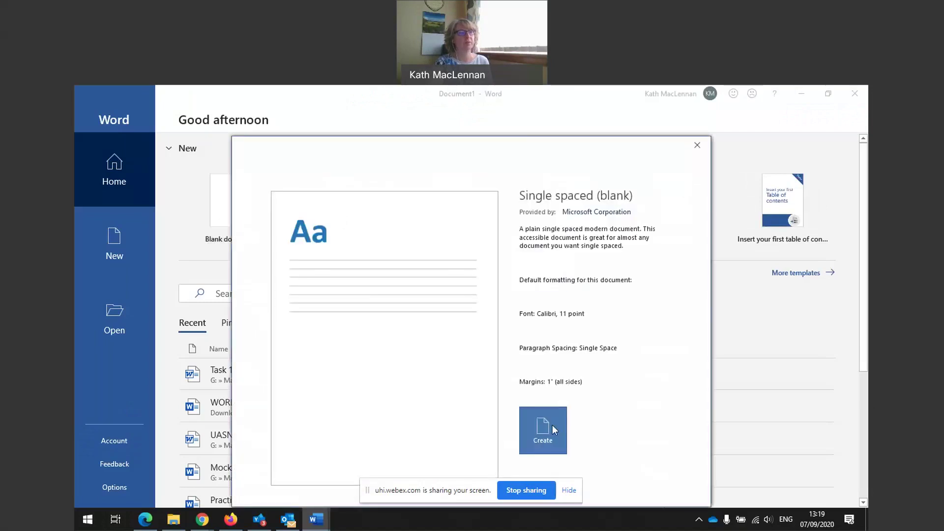
left_click(547, 433)
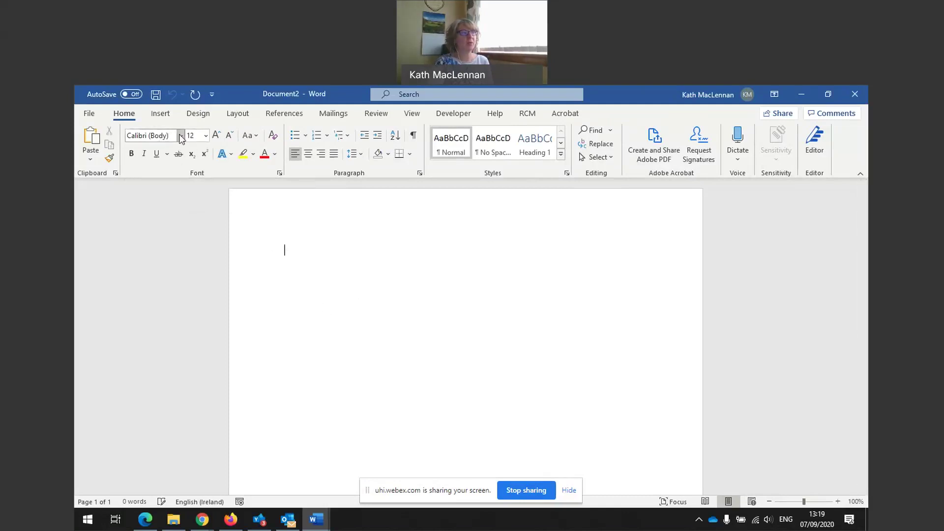
Set Calibri 12 pt as the default font for all documents based on the template.
left_click(205, 137)
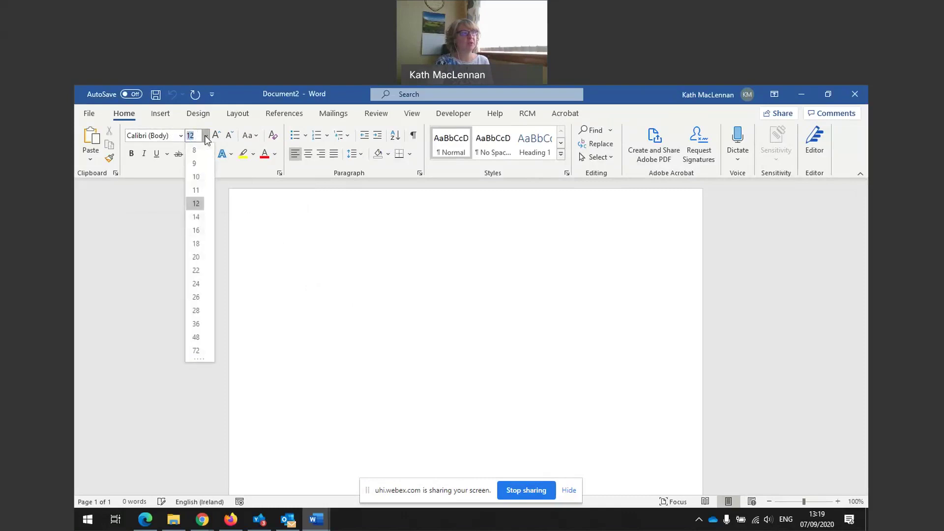
left_click(196, 217)
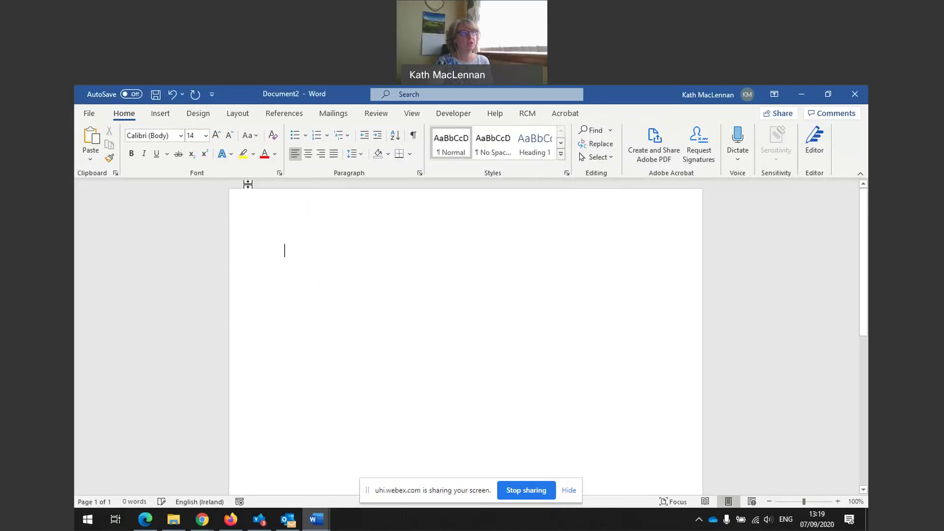
left_click(279, 173)
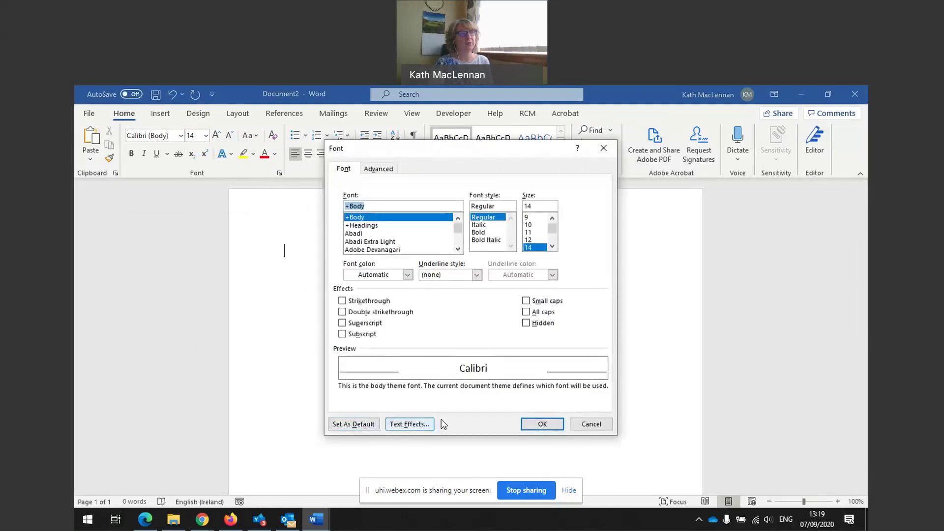
left_click(593, 425)
left_click(206, 140)
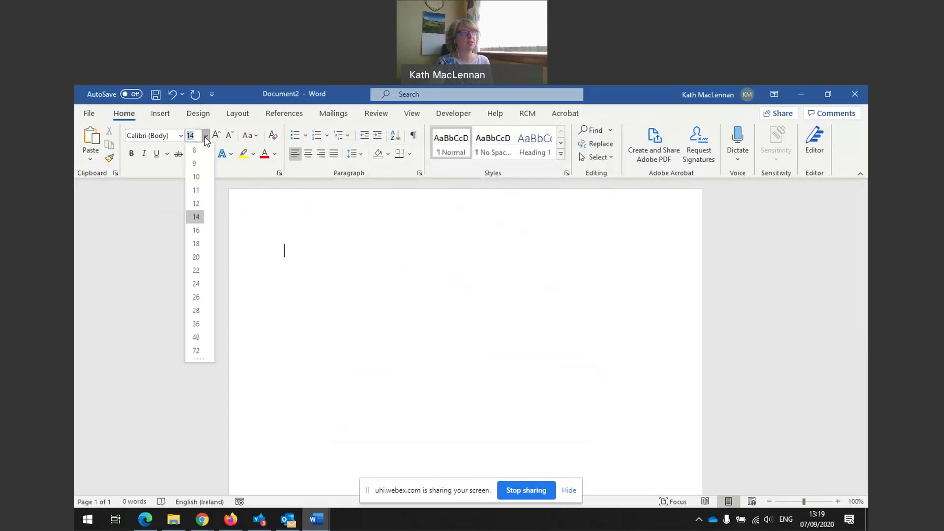
left_click(190, 208)
left_click(280, 174)
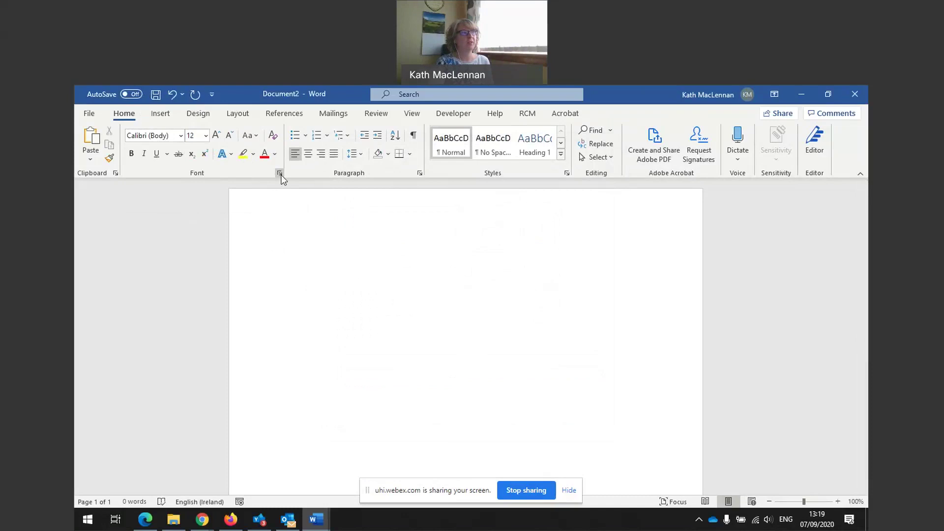
left_click(280, 175)
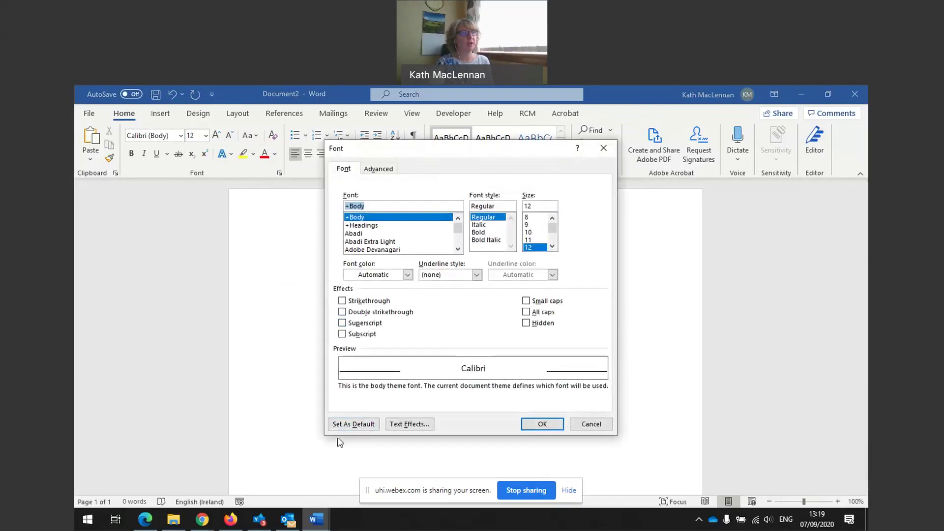
left_click(343, 423)
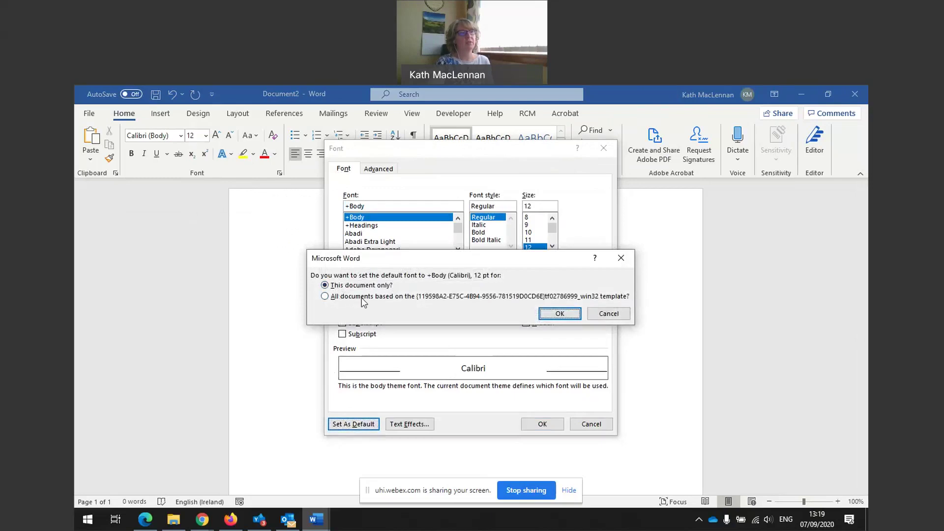
left_click(325, 296)
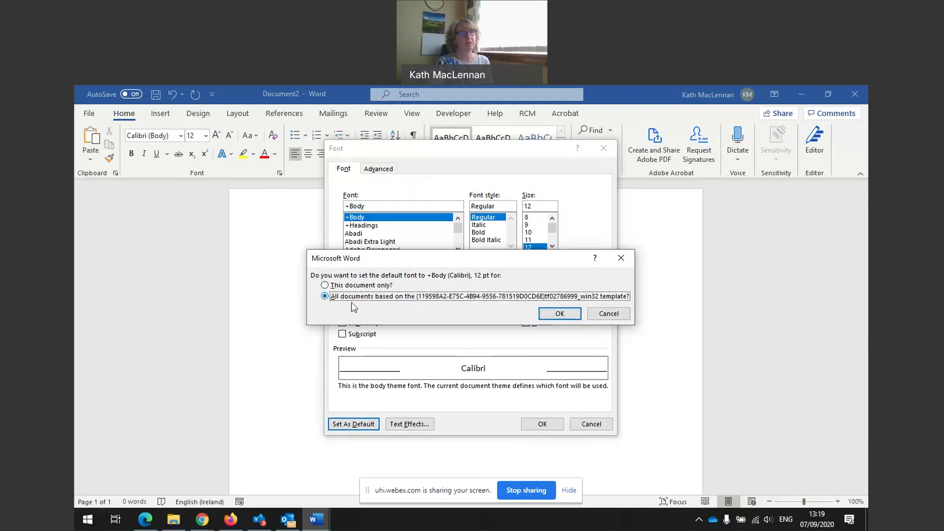
left_click(560, 313)
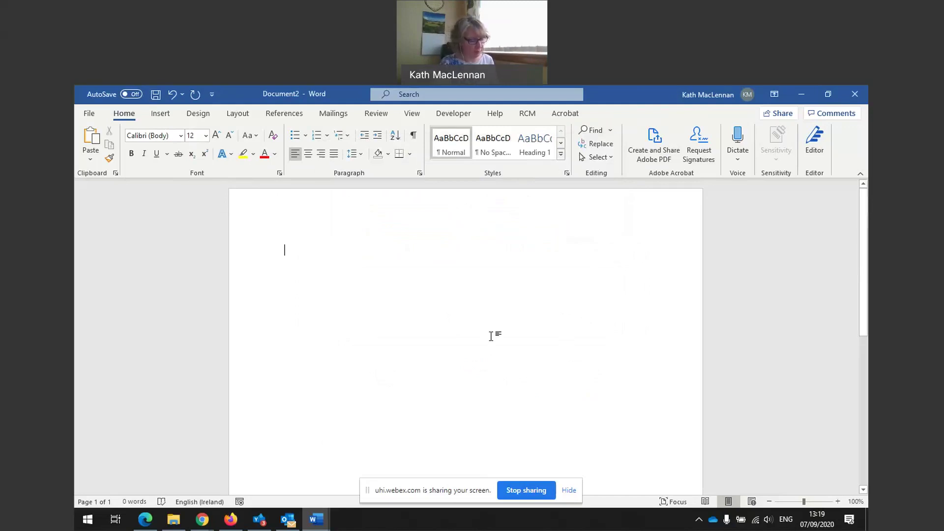
Type the title 'Word Processing 4' and the introduction beginning 'Today's lesson will demonstrate…'.
type("Wor")
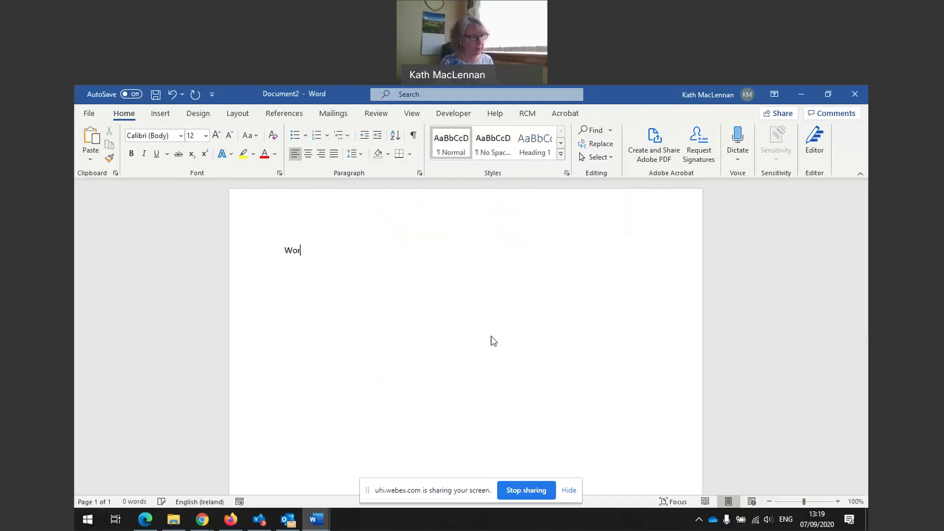
type("d Processing ")
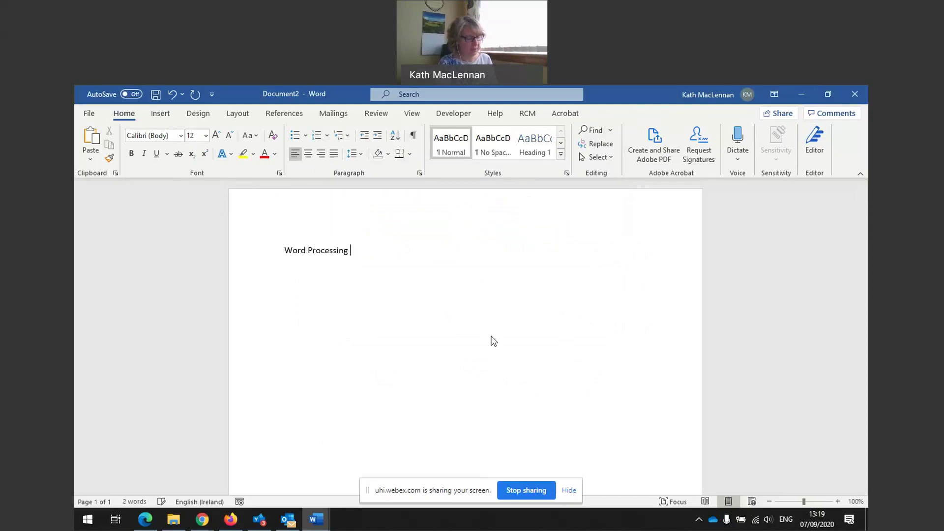
type("4")
key("Return")
key("Return")
type("Today'")
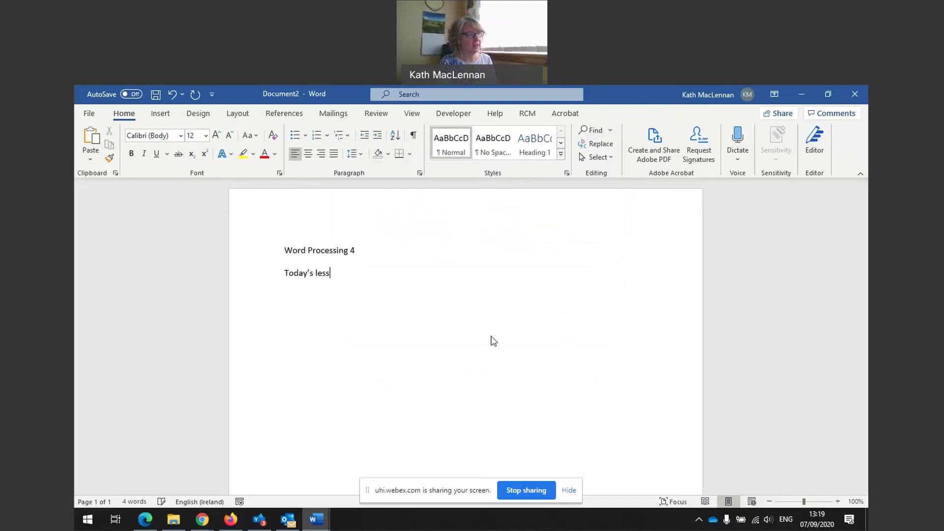
type("s lesson will demonstrate how to")
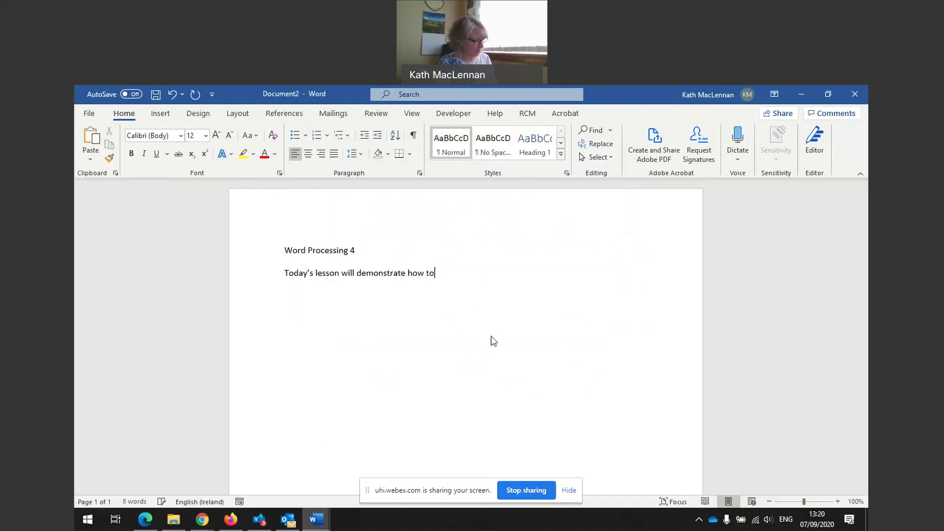
type(" use find ")
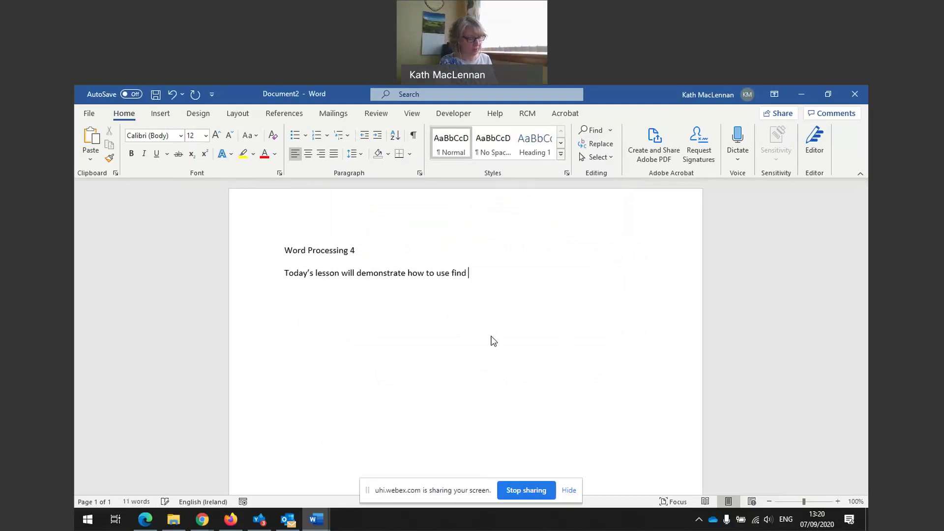
type("and replace function")
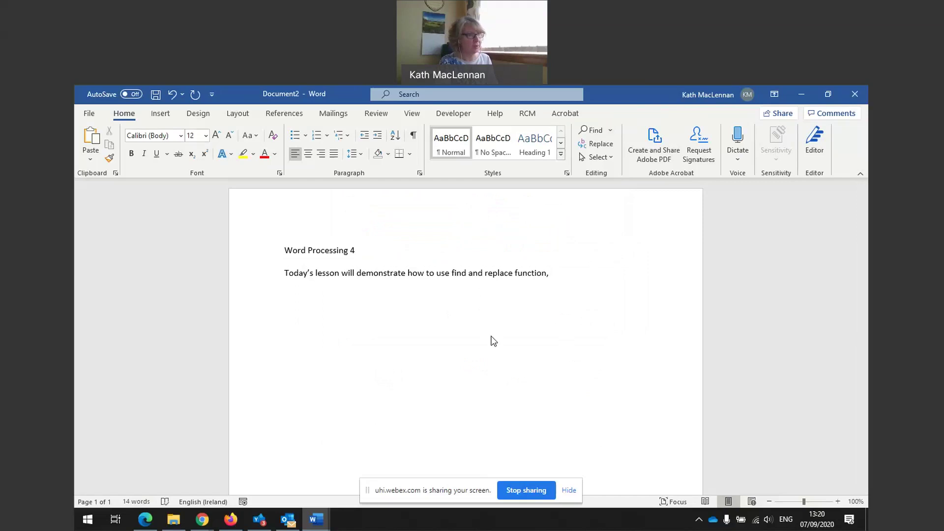
type(", amend the li")
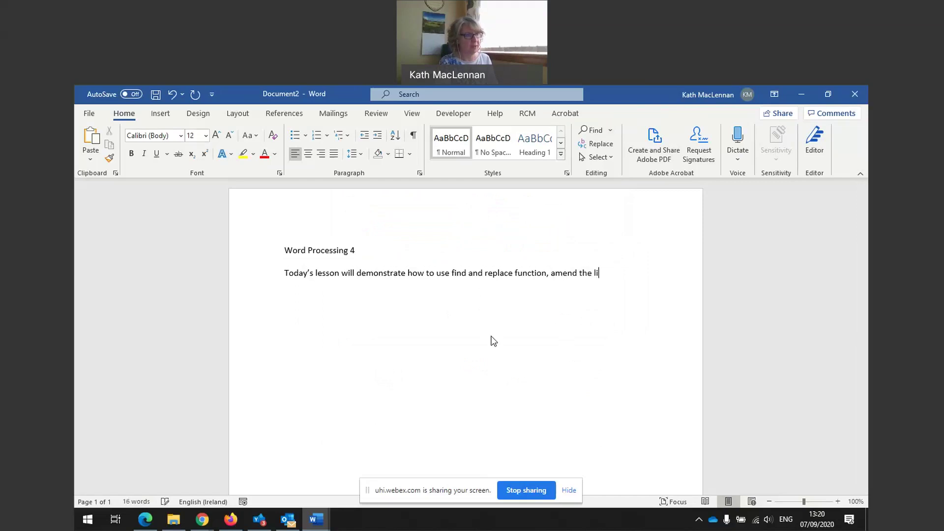
type("ne spacing.")
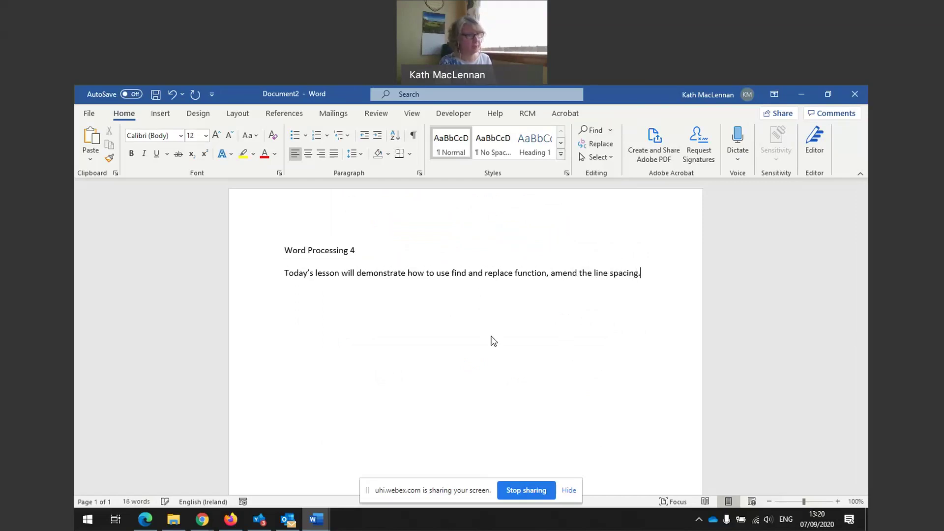
key("BackSpace")
type(", insert")
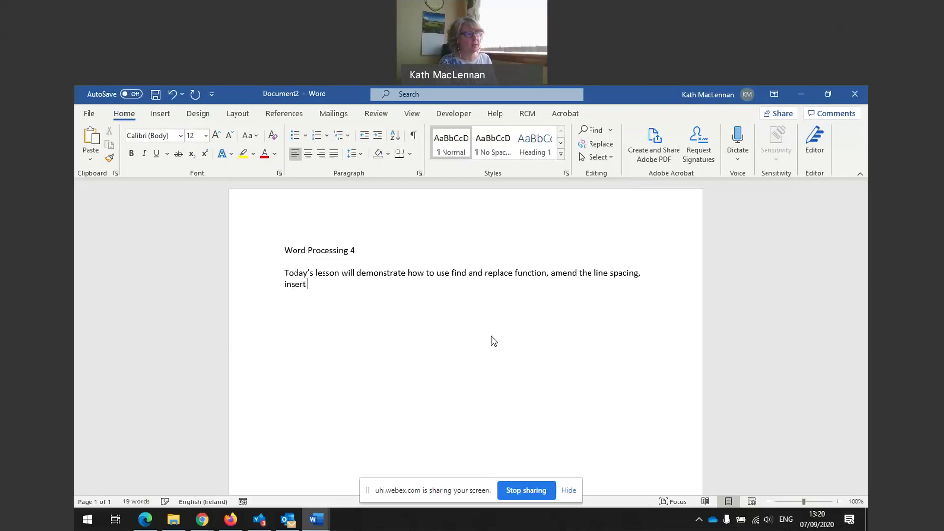
type(" header and foot")
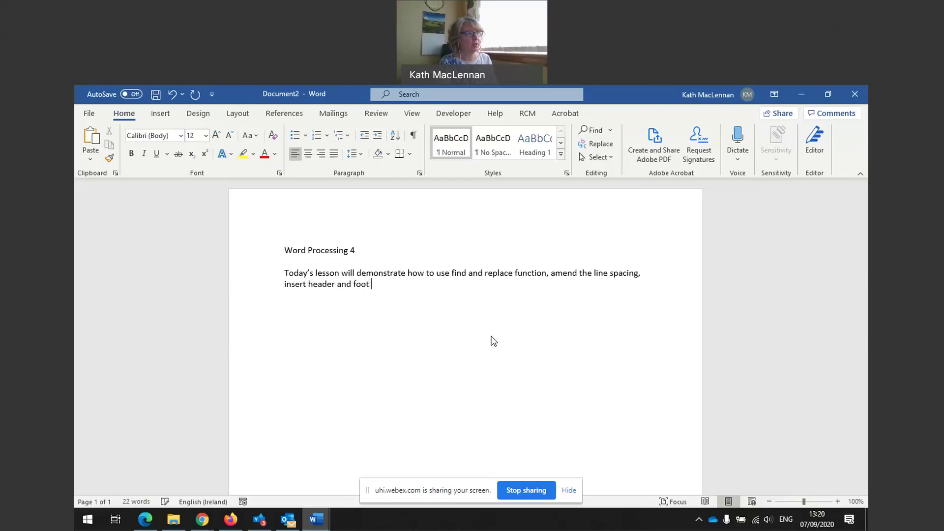
type("s and use p")
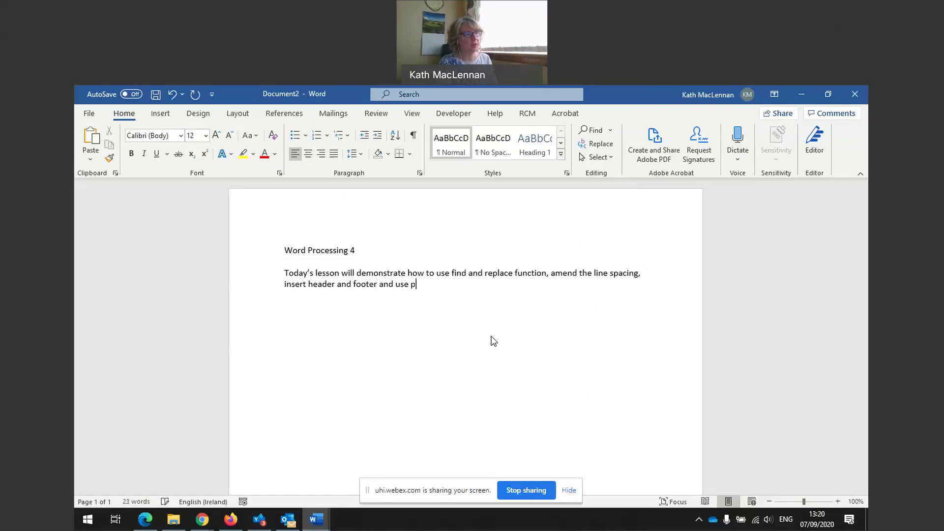
type("age numbers.")
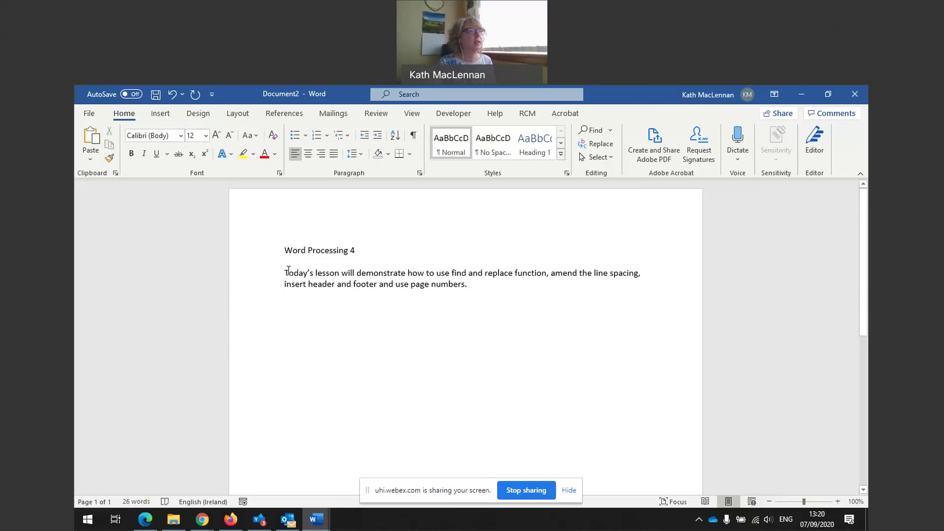
Copy the lesson paragraph and paste it below until it appears four times.
left_click_drag(301, 274, 498, 291)
key("ctrl+c")
right_click(431, 276)
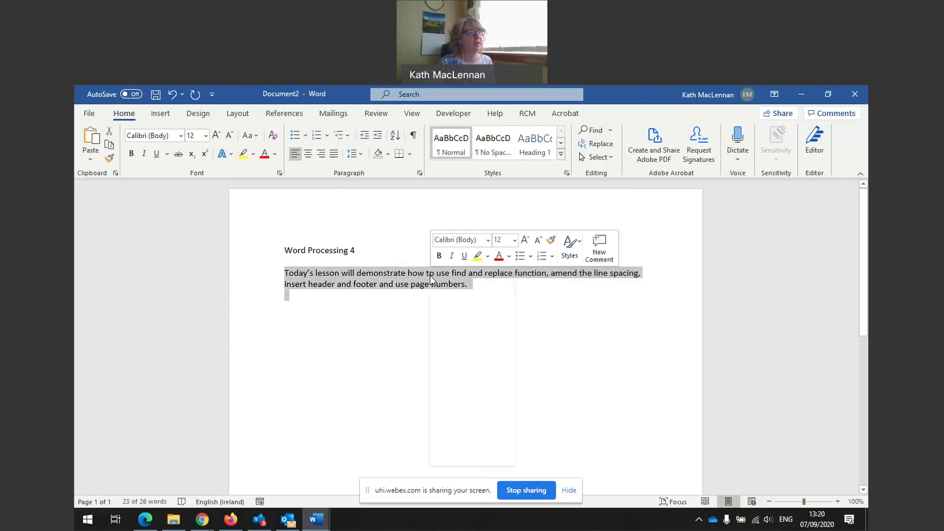
left_click(421, 305)
left_click(350, 308)
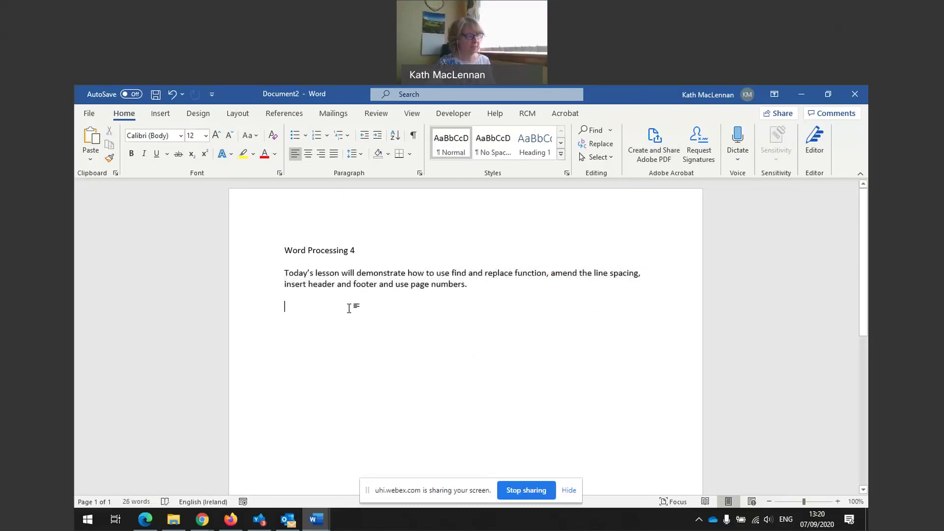
key("ctrl+v")
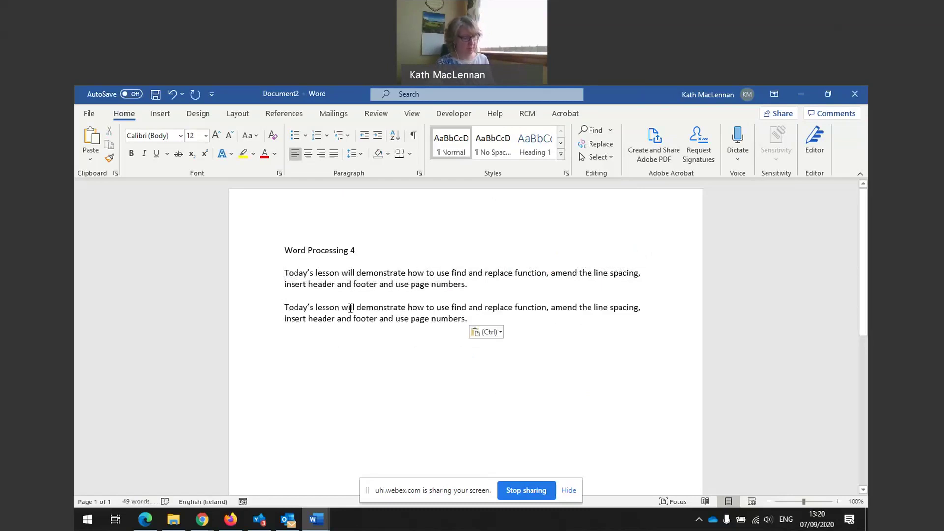
key("ctrl+v")
key("ctrl+v")
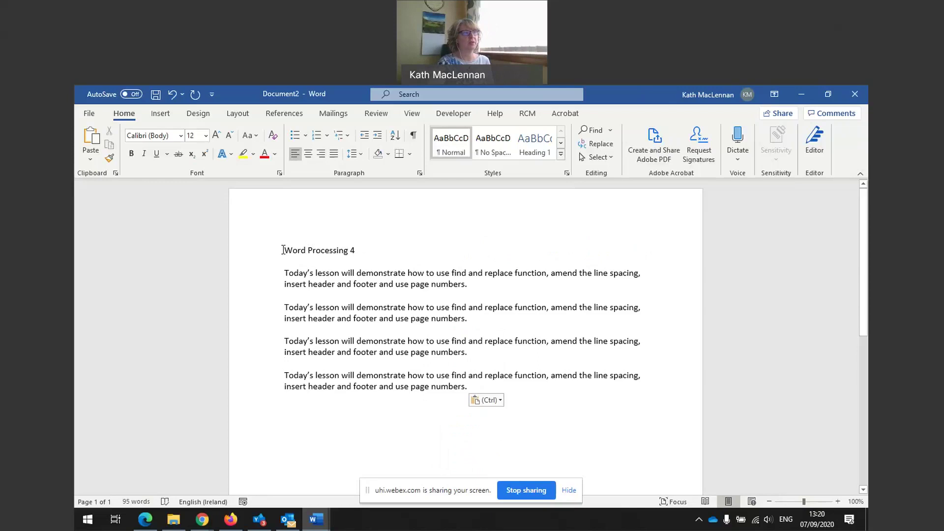
Format the 'Word Processing 4' title as bold 14 pt, without italic or underline.
left_click_drag(284, 250, 361, 252)
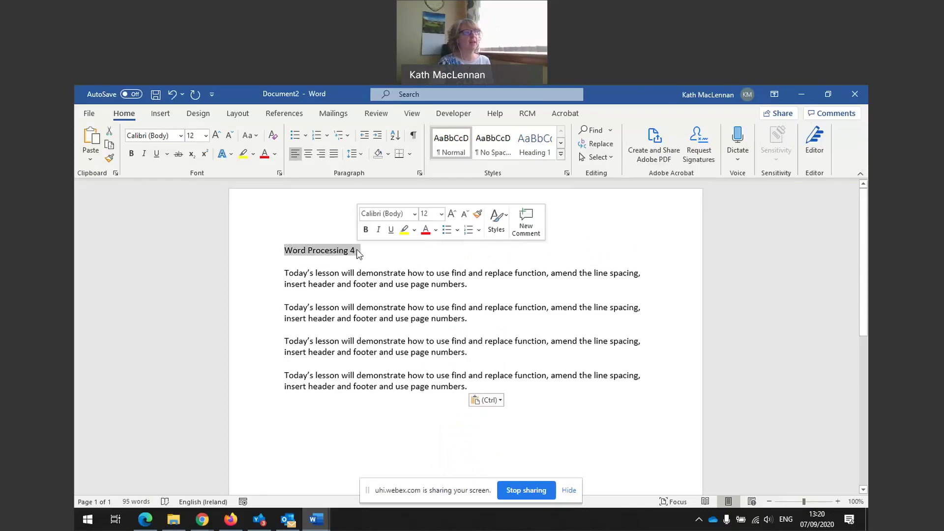
left_click(131, 153)
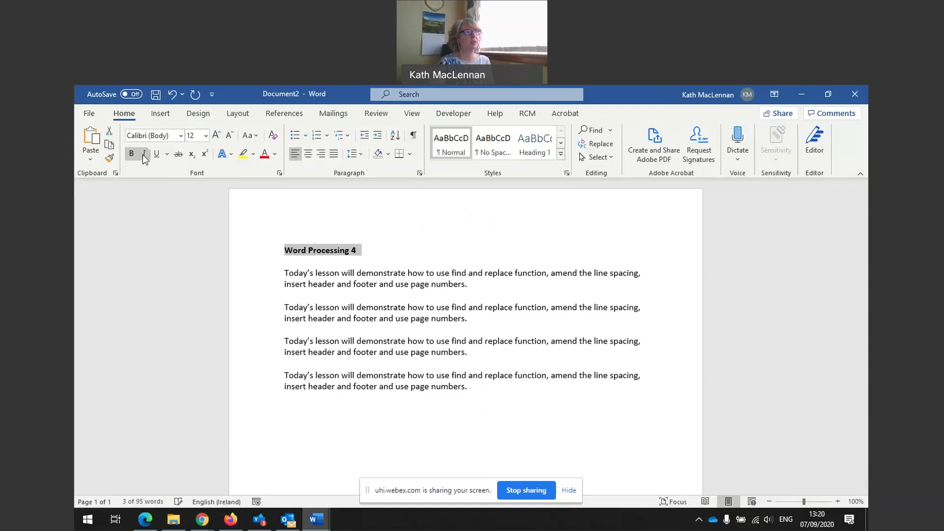
left_click(143, 154)
left_click(157, 153)
left_click(156, 154)
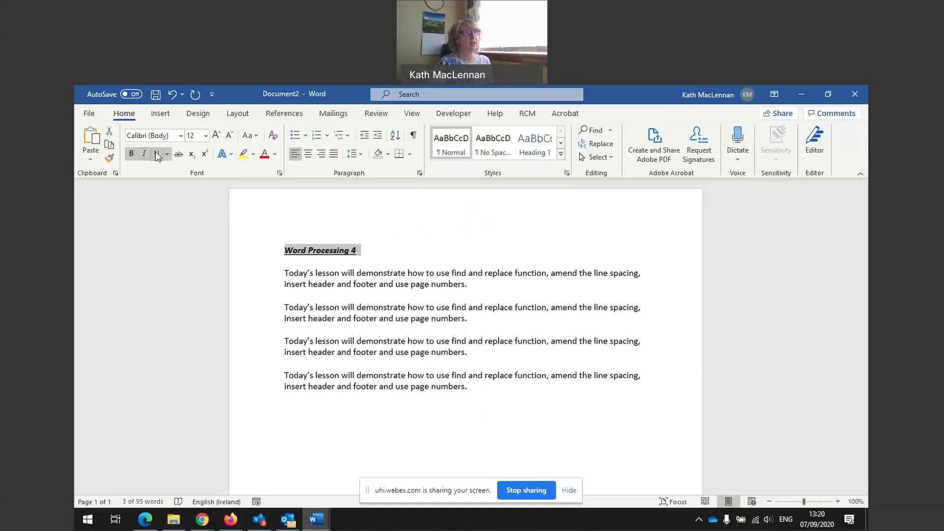
left_click(144, 154)
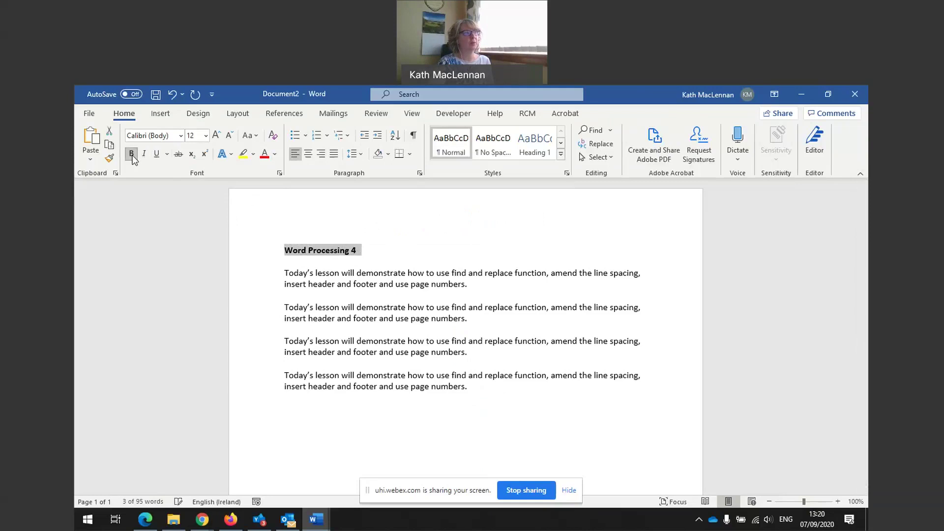
left_click(376, 255)
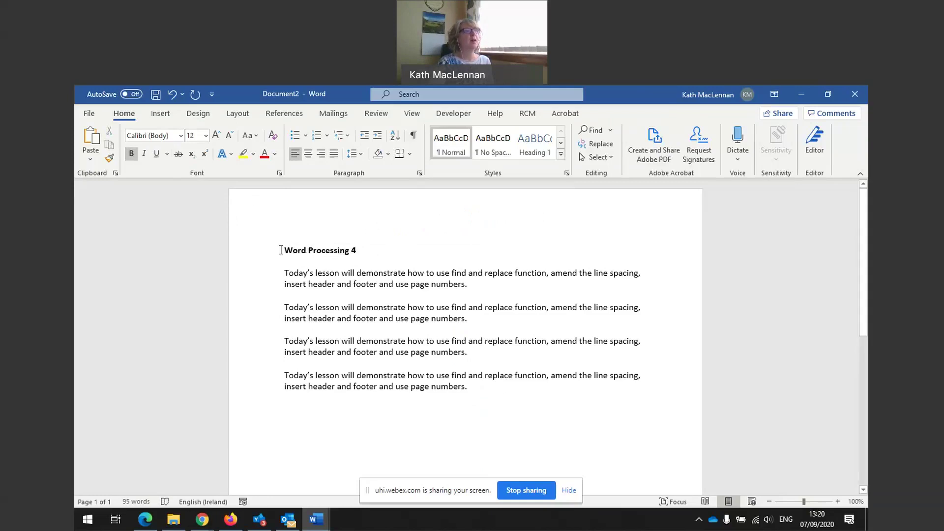
left_click_drag(283, 249, 361, 252)
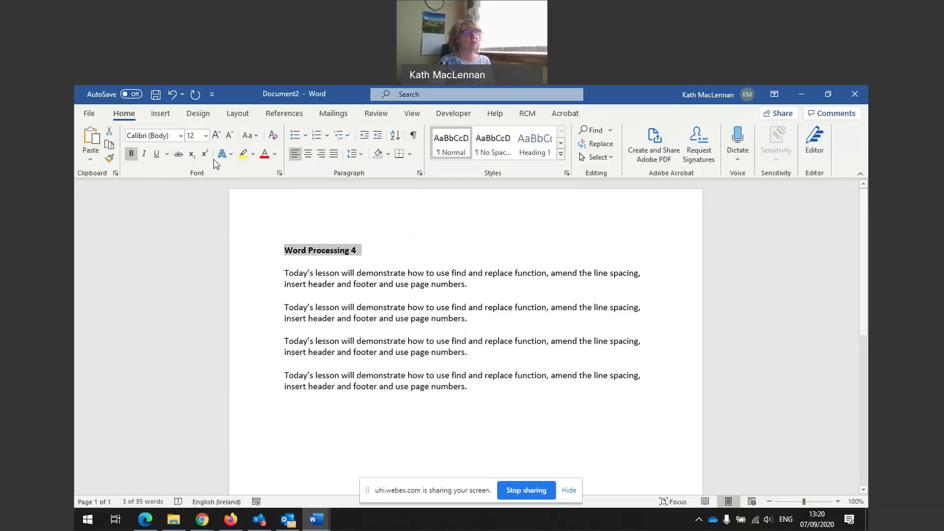
left_click(206, 138)
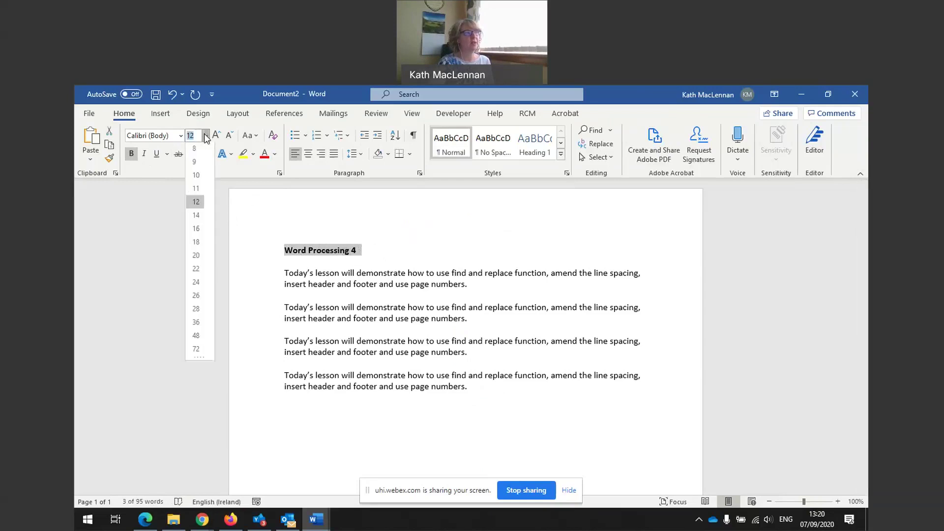
left_click(197, 225)
left_click(397, 242)
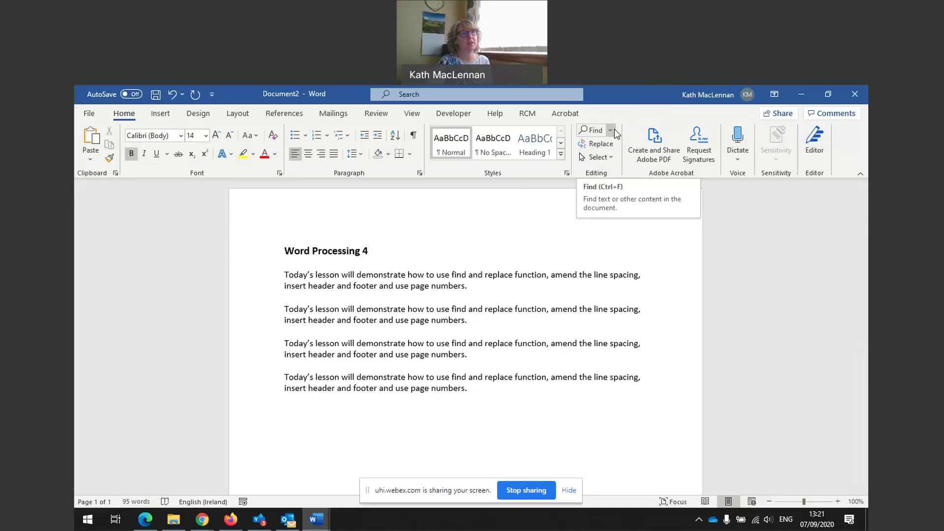
Find all occurrences of 'amend', then bring up Find and Replace searching for 'amend'.
left_click(610, 130)
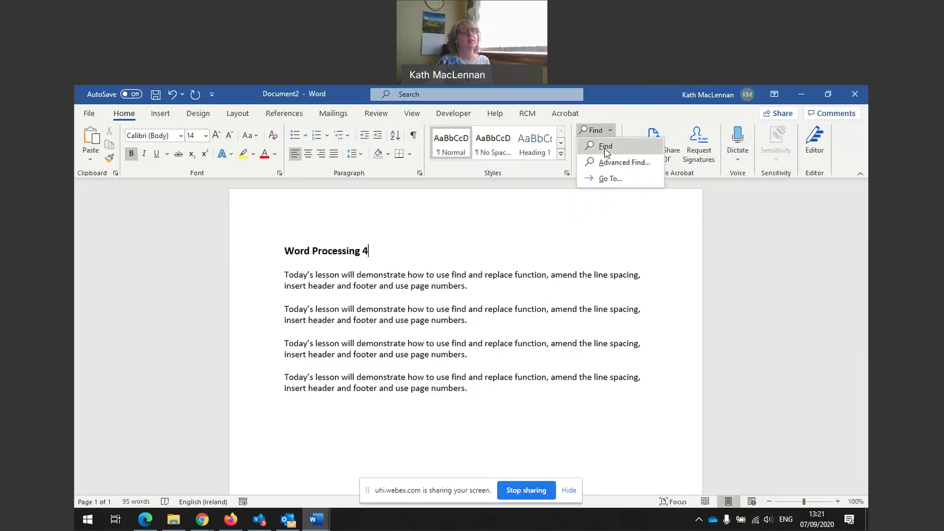
left_click(605, 147)
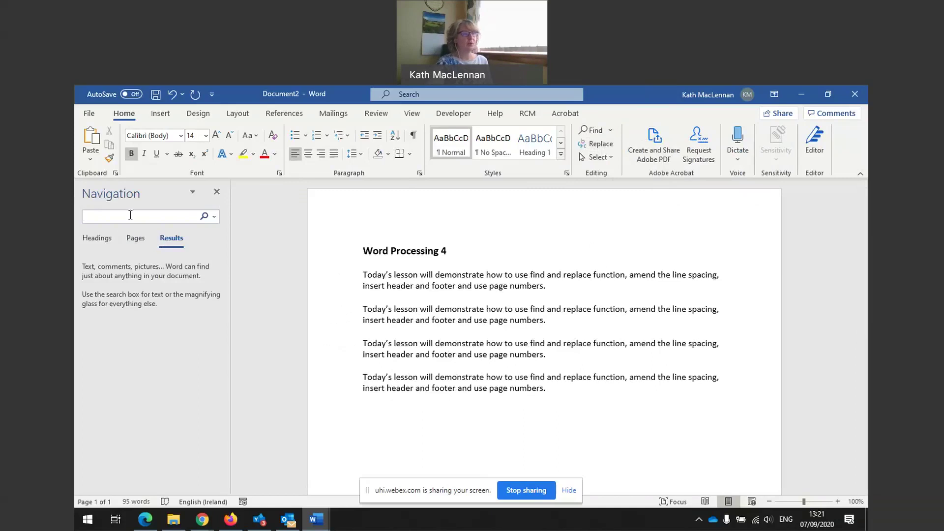
type("amend")
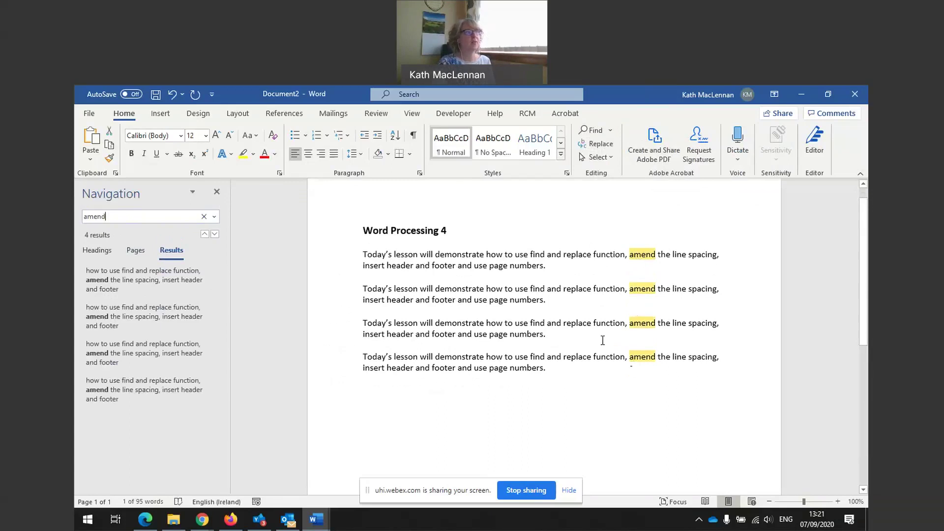
left_click(217, 192)
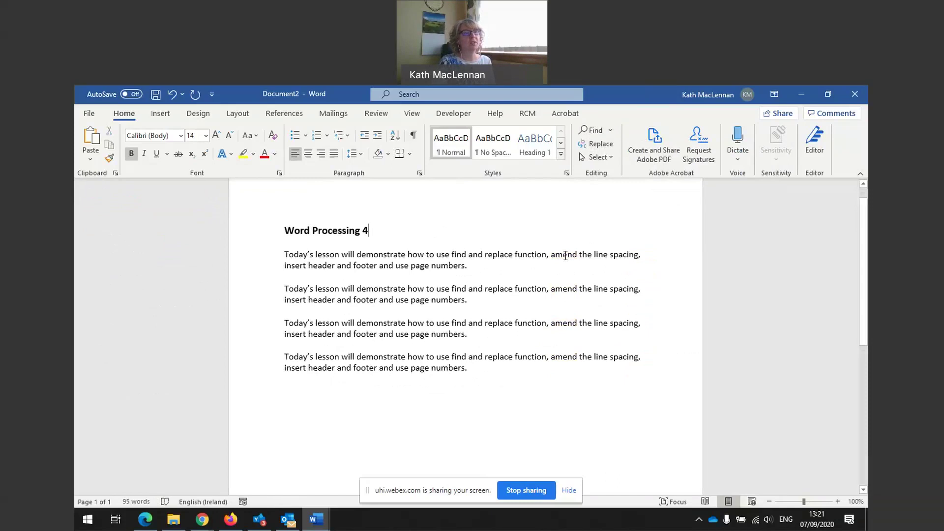
left_click(600, 144)
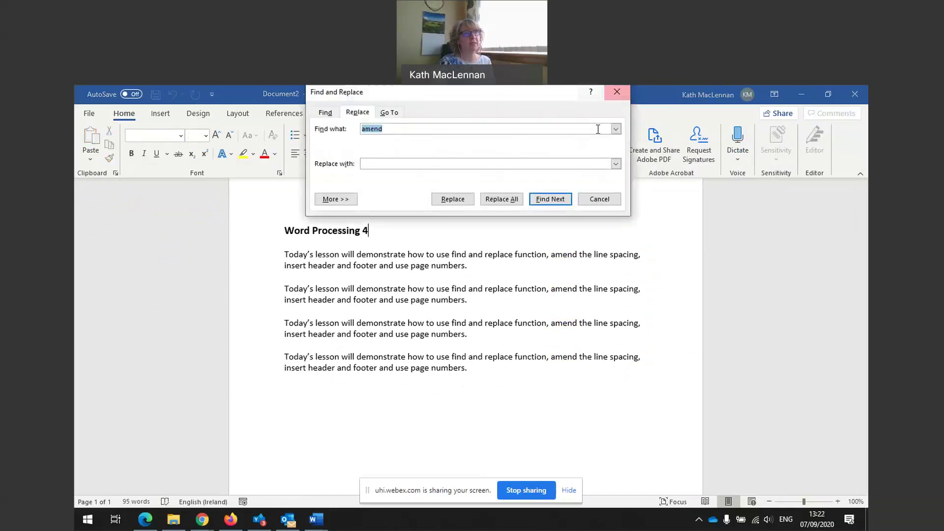
Replace every occurrence of 'amend' with 'change' throughout the four paragraphs.
left_click(600, 199)
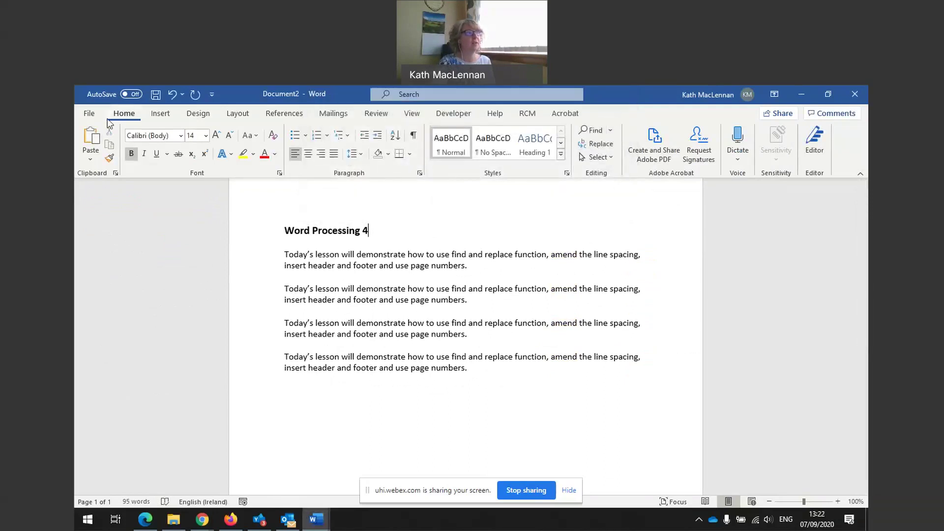
left_click(597, 146)
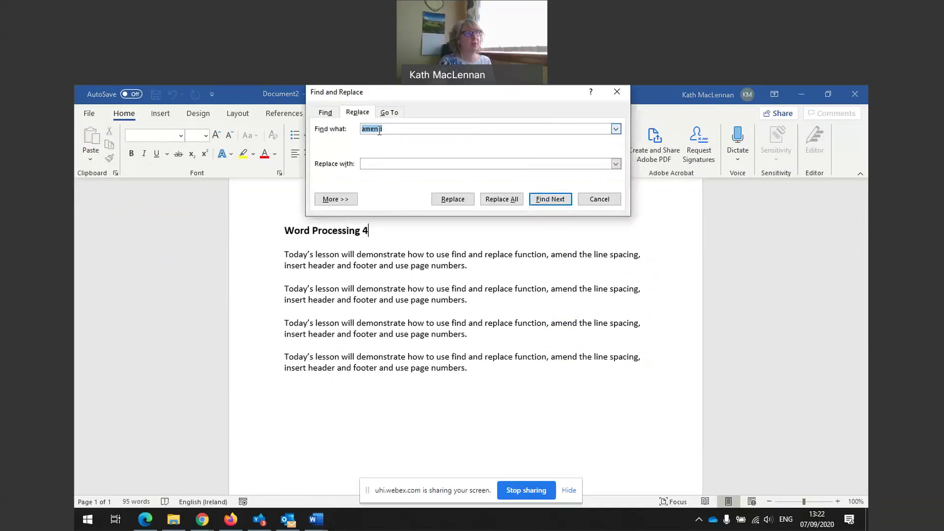
left_click(375, 163)
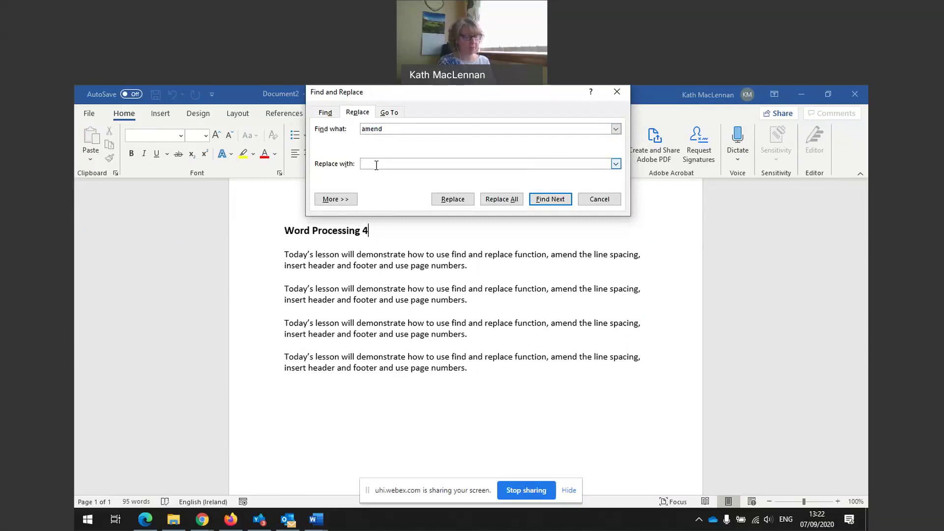
type("change")
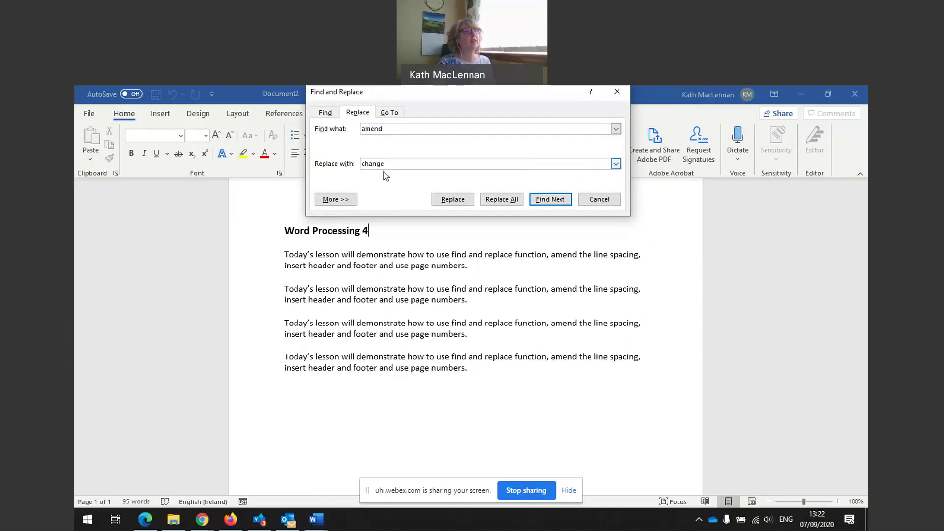
left_click(445, 201)
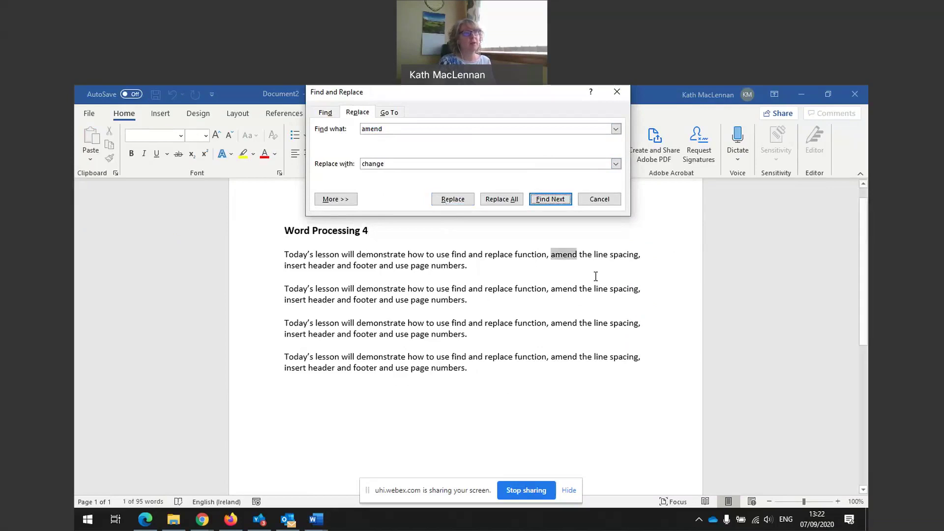
left_click(441, 201)
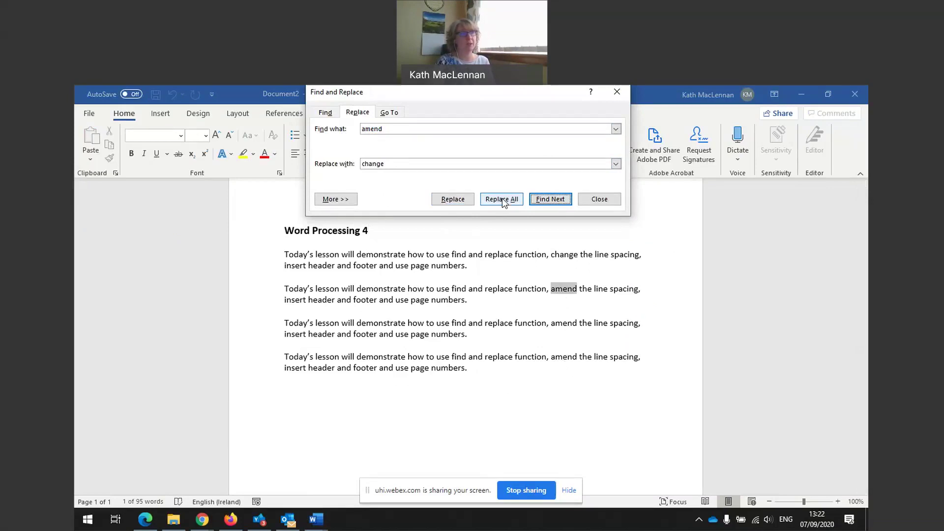
left_click(453, 199)
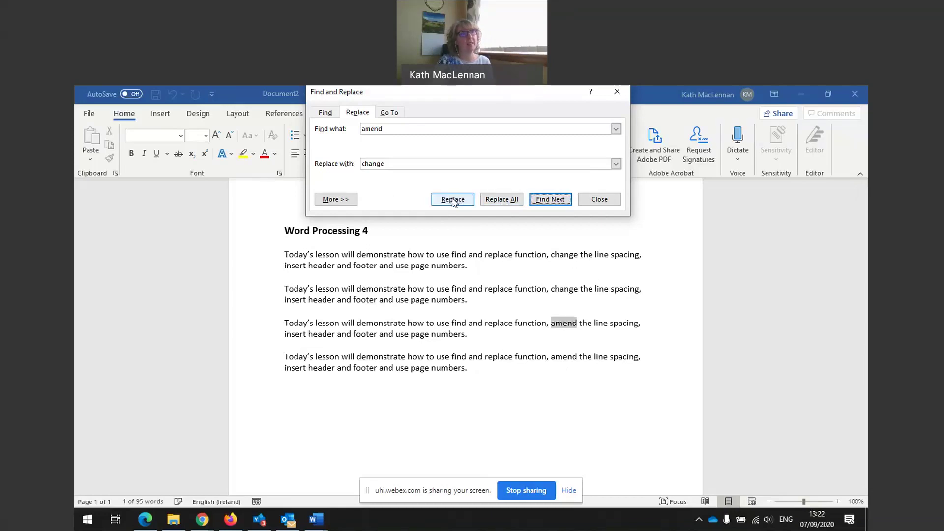
left_click(501, 200)
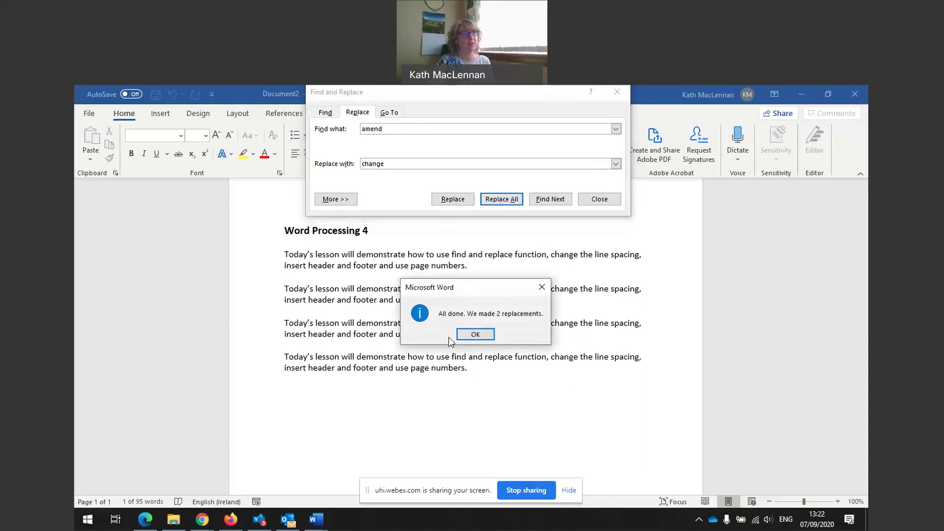
left_click(475, 334)
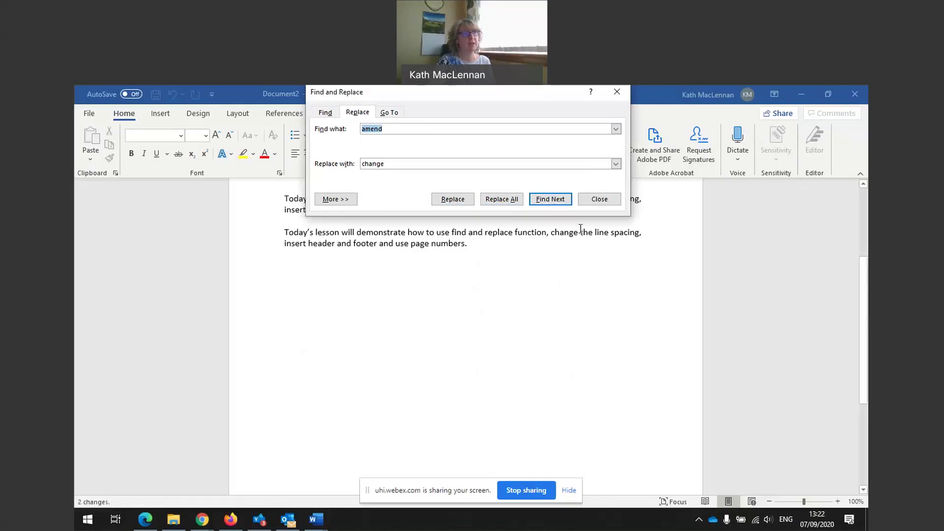
left_click(601, 201)
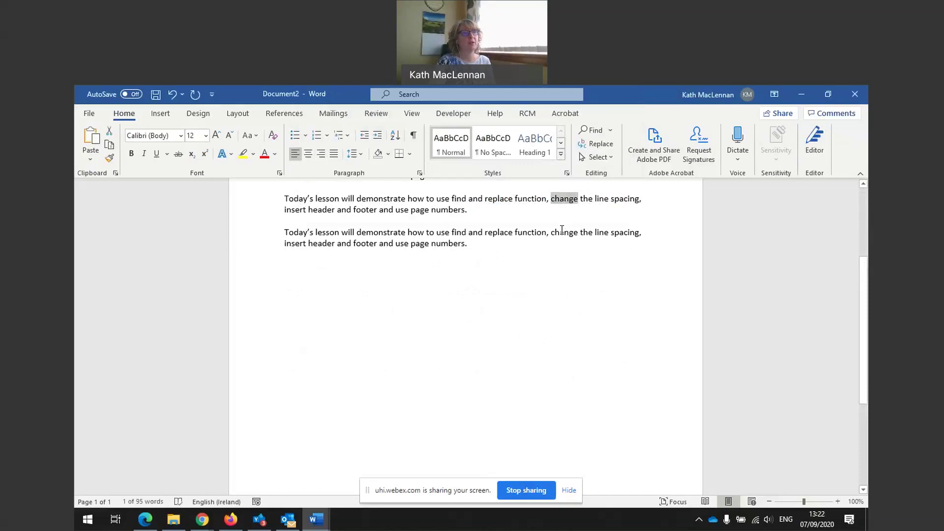
scroll(573, 308, "up", 5)
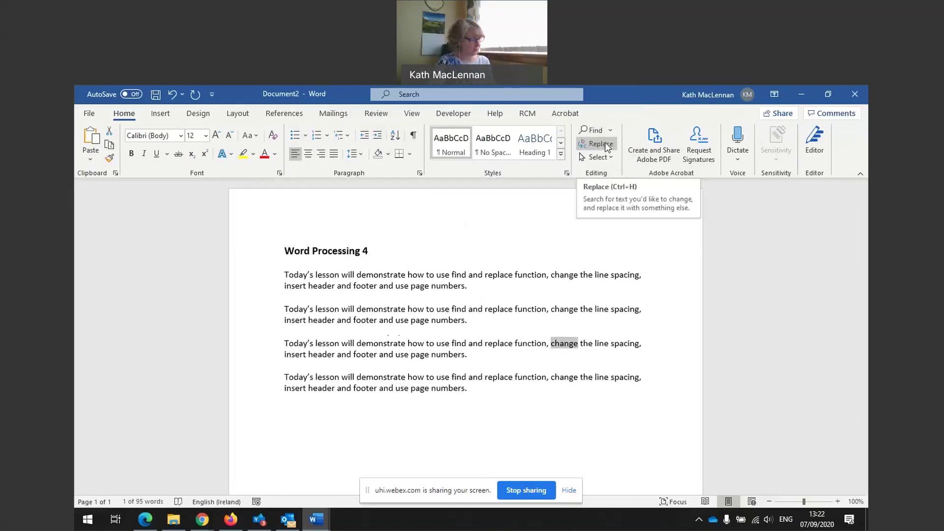
Give the four selected lesson paragraphs 1.5 lines line spacing in the Paragraph dialog.
left_click(577, 438)
left_click_drag(284, 274, 481, 386)
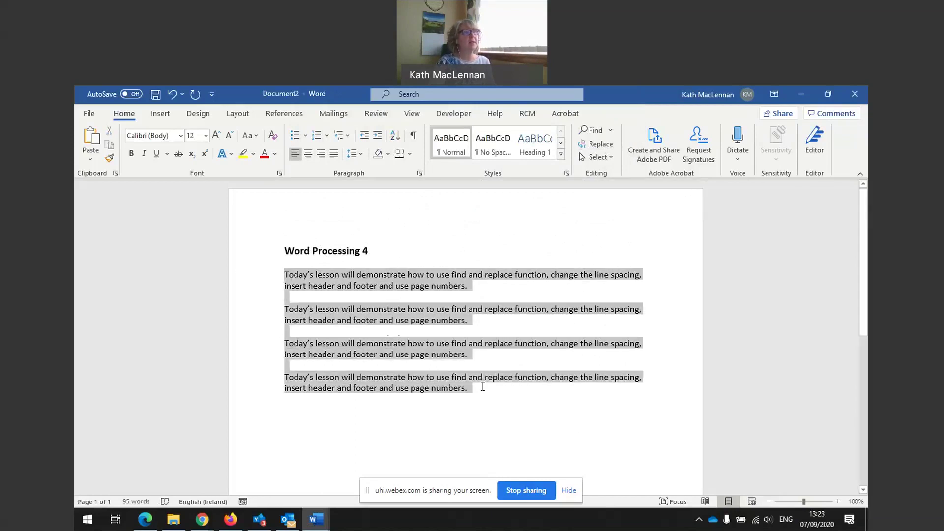
left_click(420, 172)
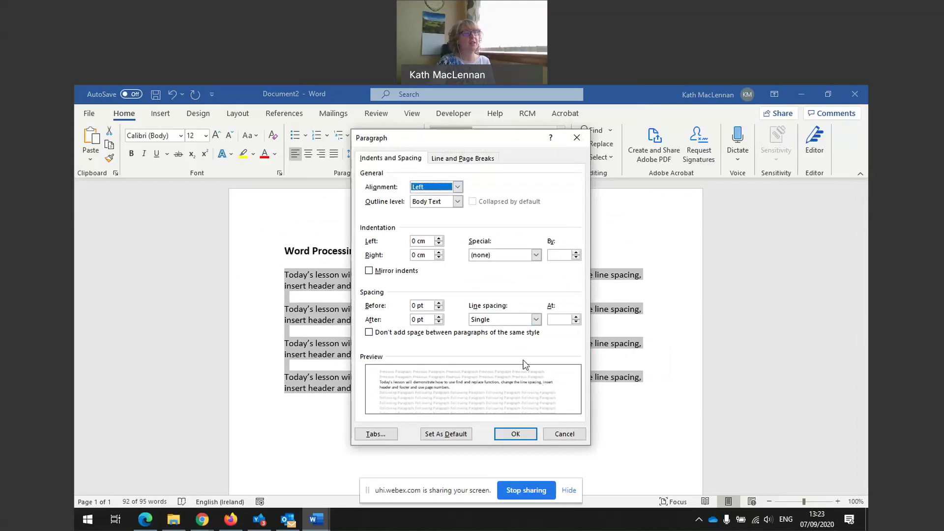
left_click(566, 435)
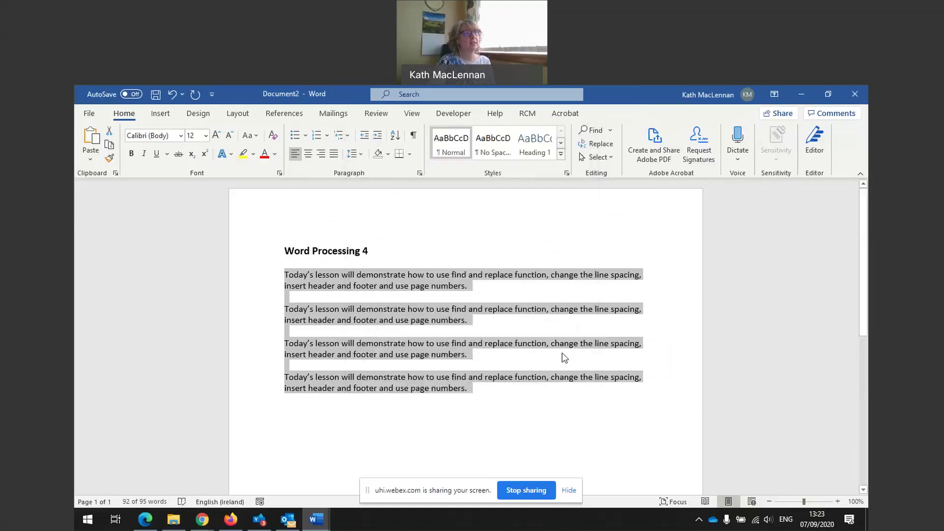
left_click(530, 330)
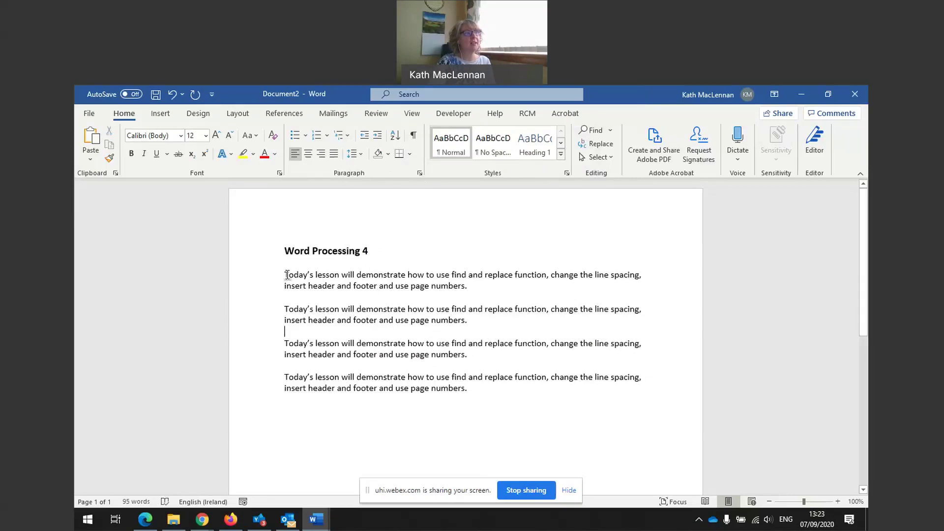
left_click_drag(287, 275, 472, 386)
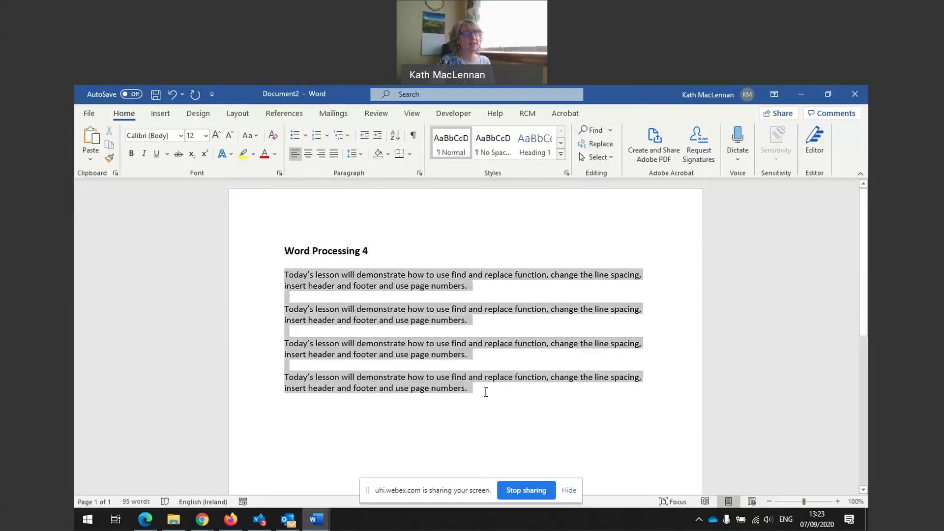
left_click(420, 175)
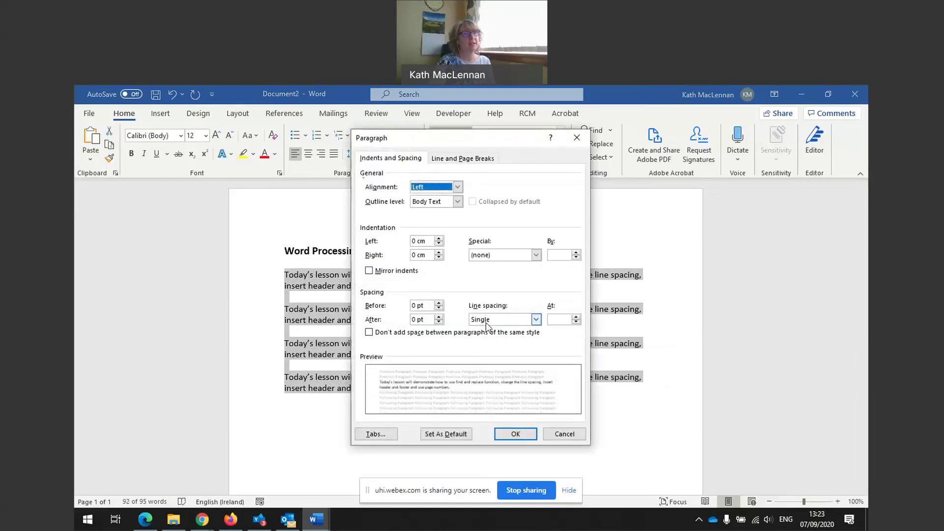
left_click(535, 320)
left_click(495, 338)
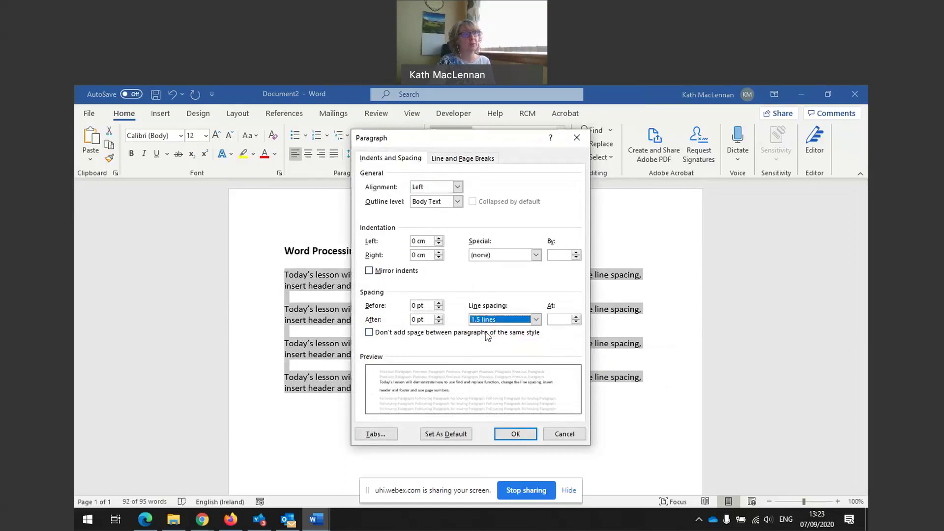
left_click(515, 433)
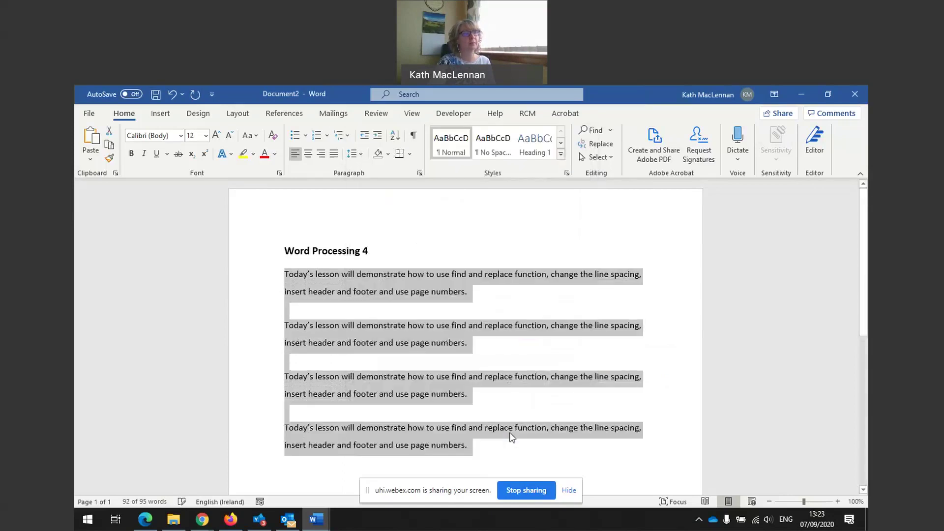
left_click(594, 401)
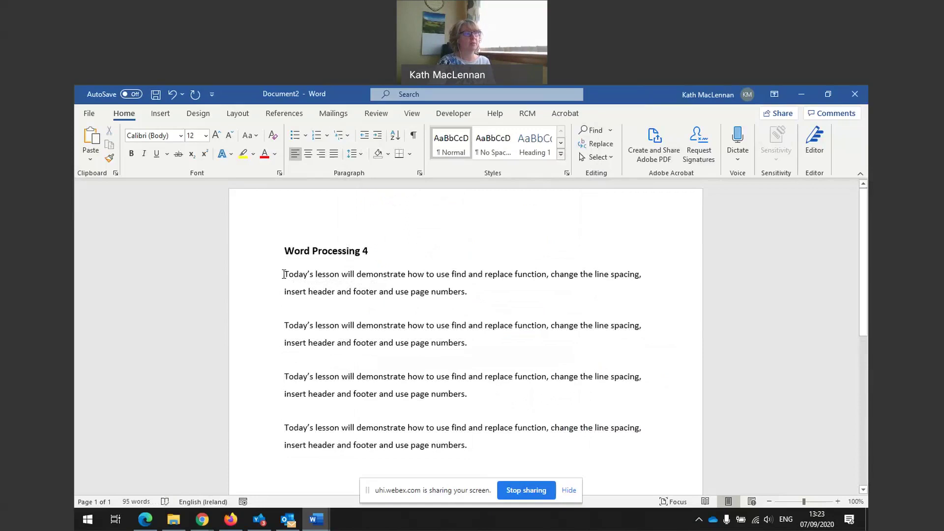
Apply Double line spacing to the four lesson paragraphs.
left_click_drag(284, 274, 475, 446)
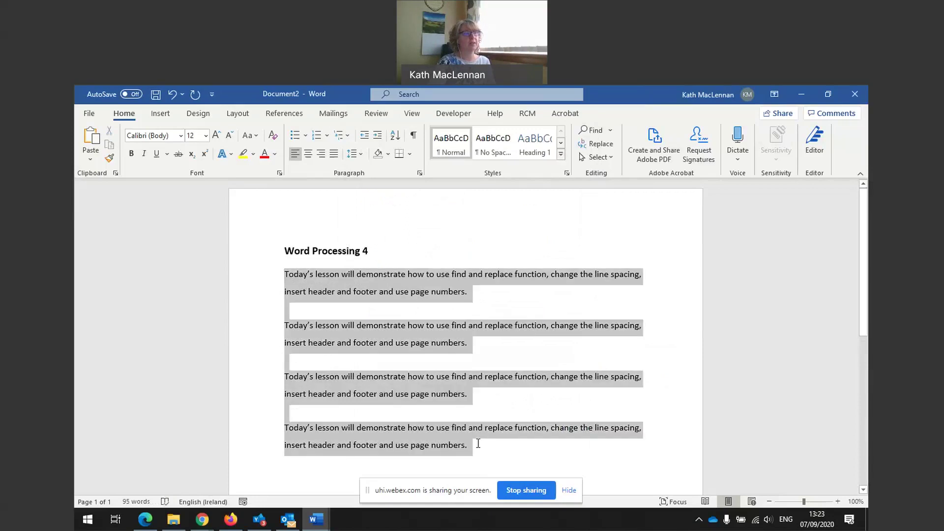
left_click(419, 173)
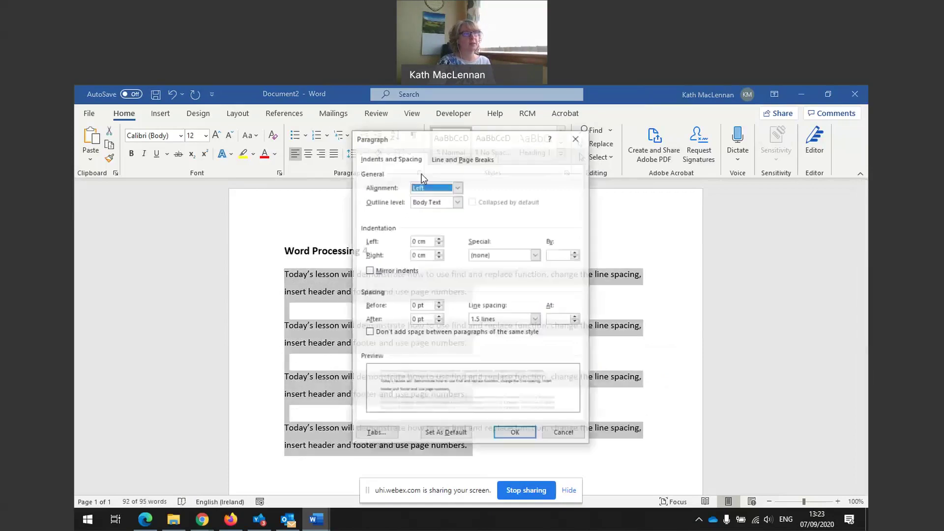
left_click(536, 320)
left_click(484, 343)
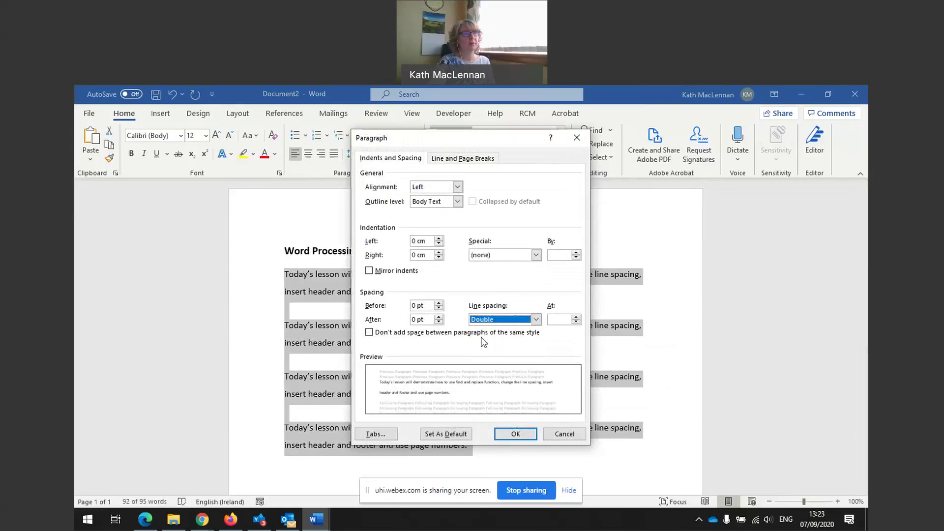
left_click(515, 434)
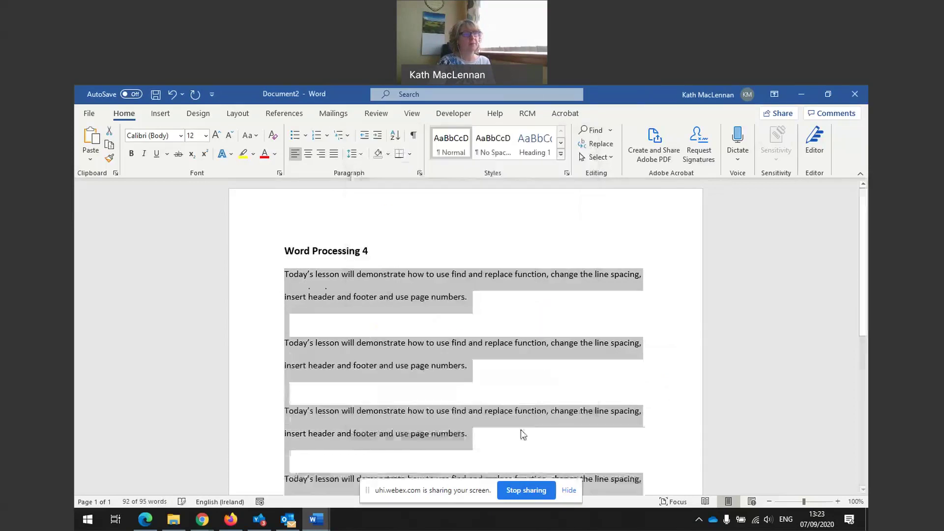
left_click(583, 403)
scroll(585, 398, "down", 3)
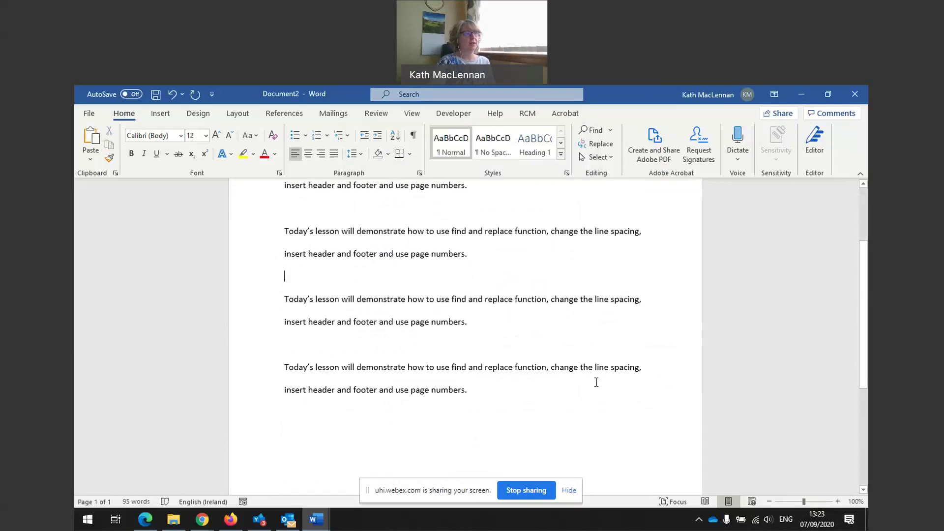
scroll(480, 280, "up", 3)
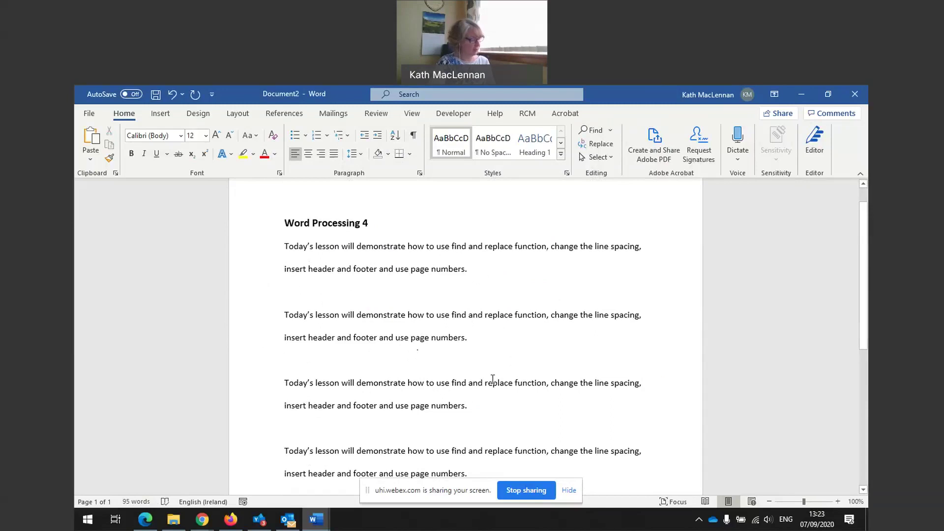
scroll(500, 373, "up", 1)
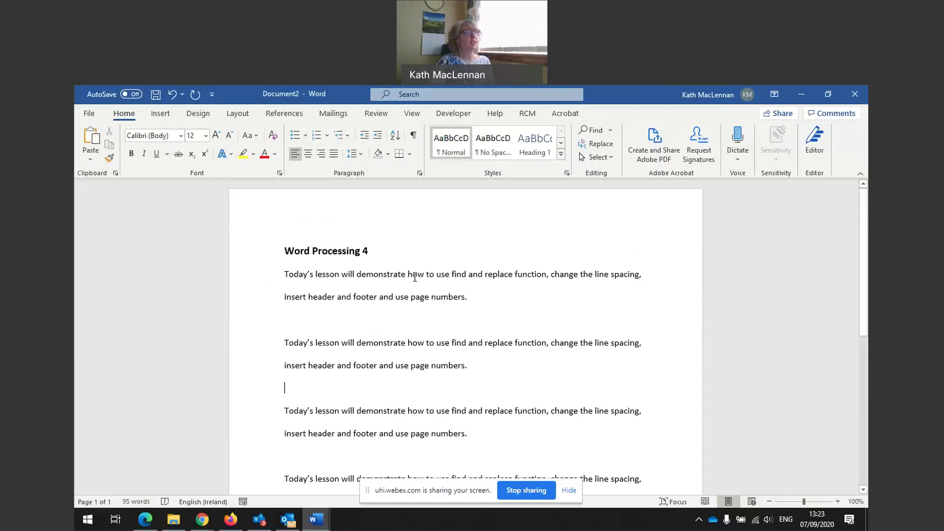
left_click(155, 116)
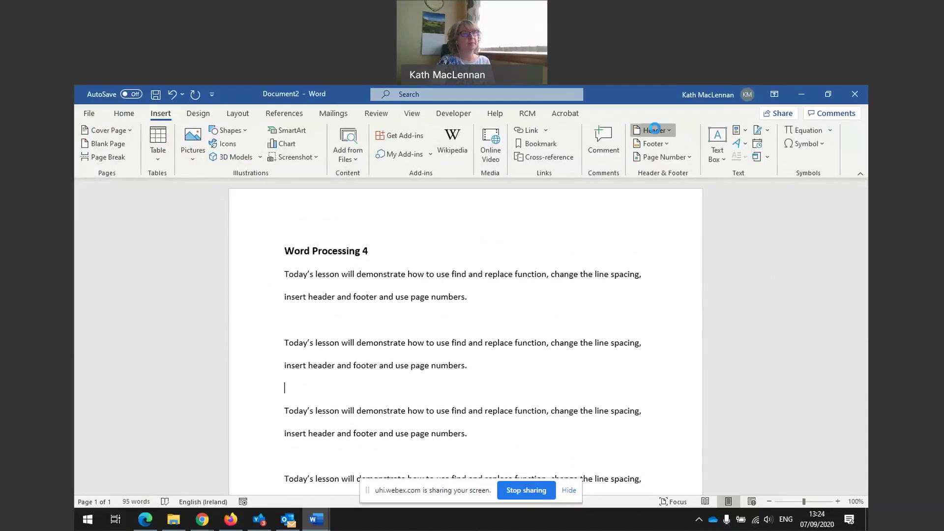
Insert a Blank header and type the author's full name into it.
left_click(655, 129)
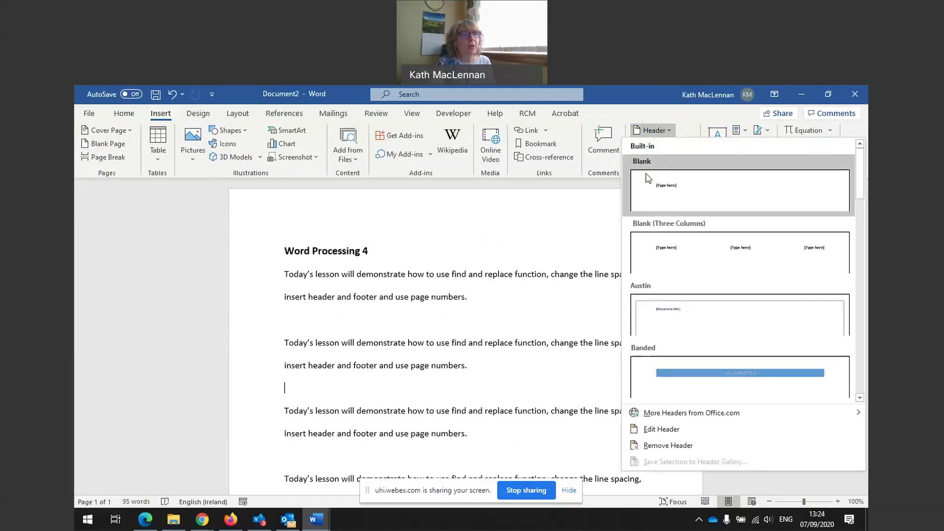
left_click(663, 190)
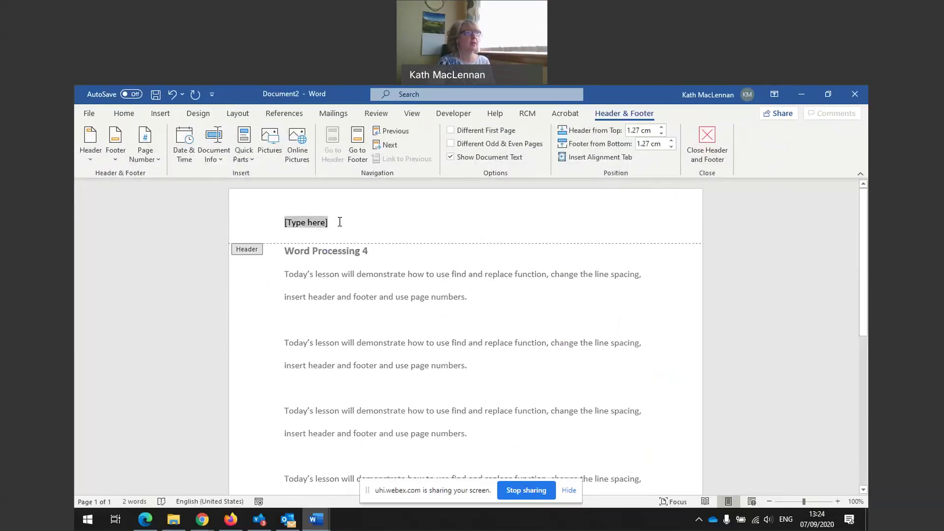
type("K")
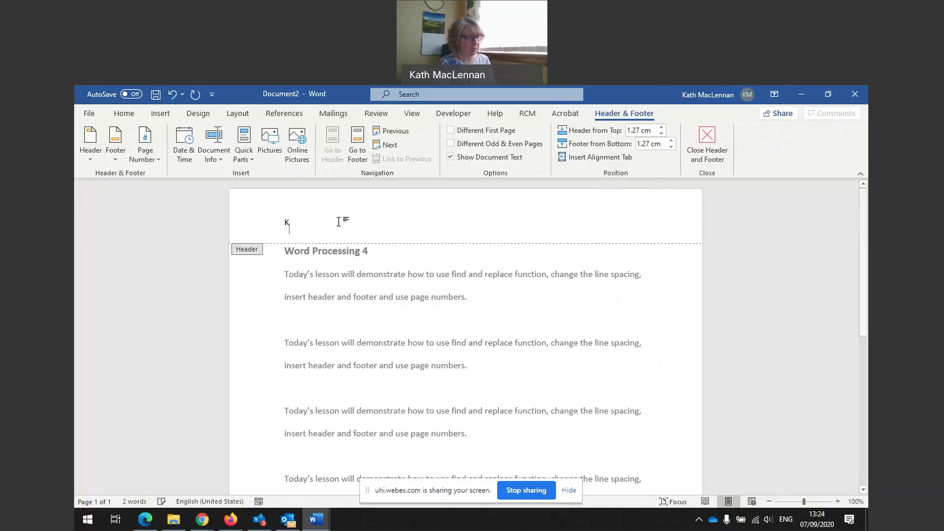
type("ath MacLennan")
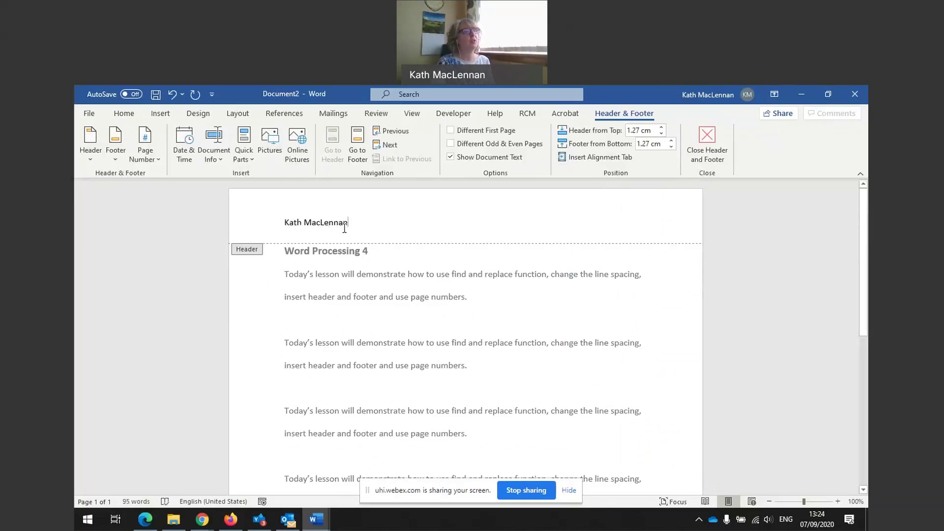
double_click(497, 369)
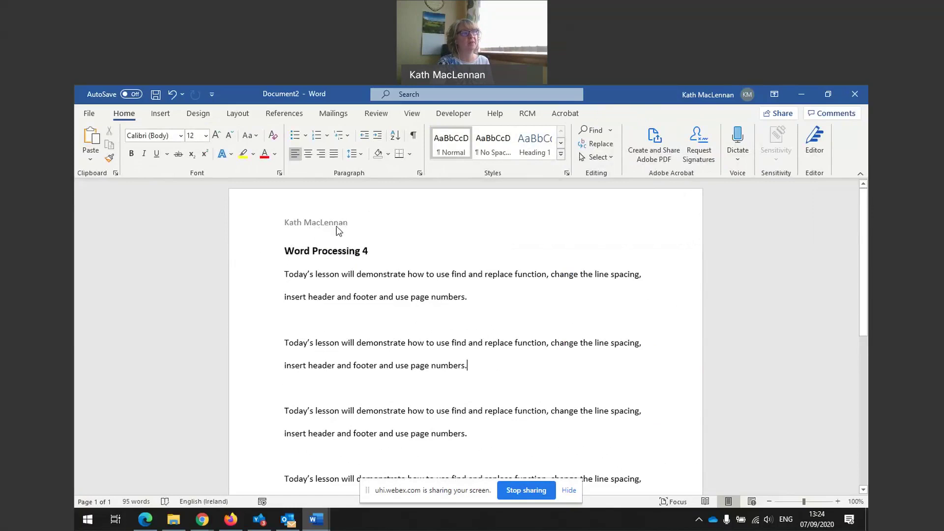
scroll(395, 242, "down", 10)
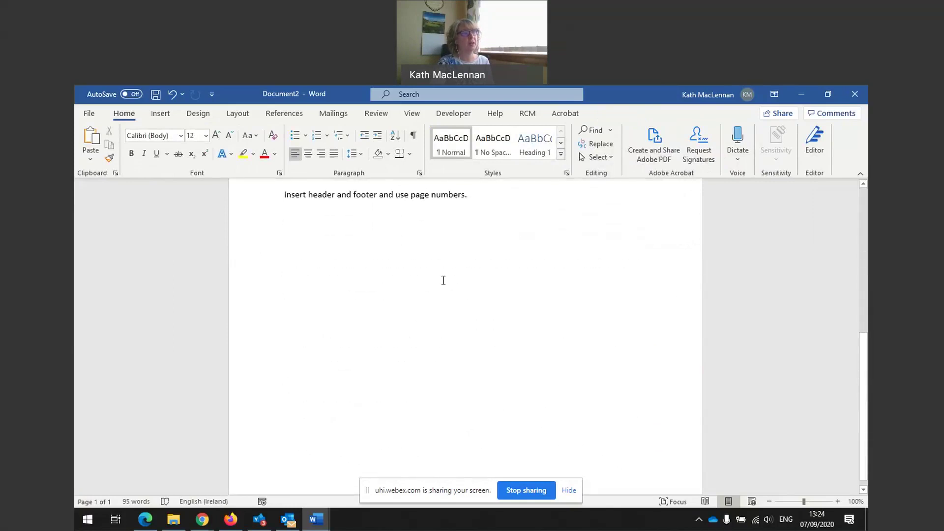
scroll(494, 252, "down", 5)
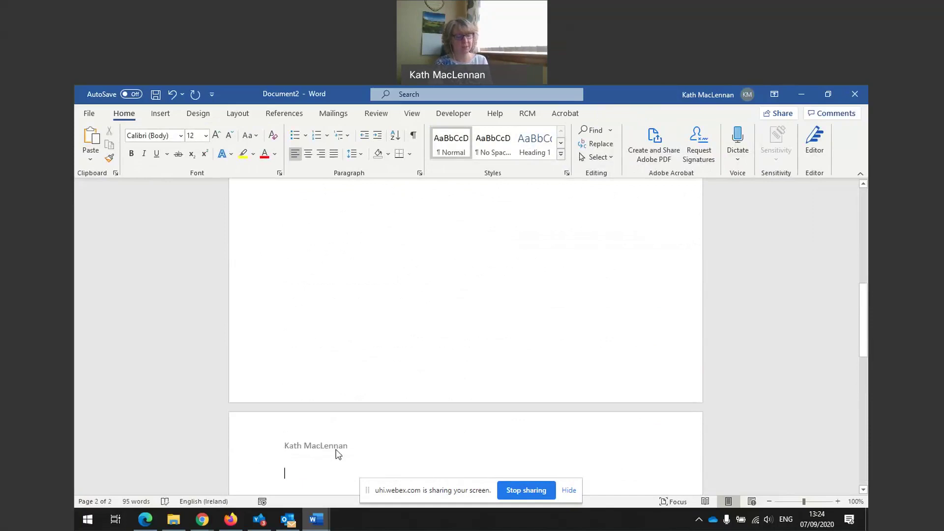
scroll(336, 447, "up", 5)
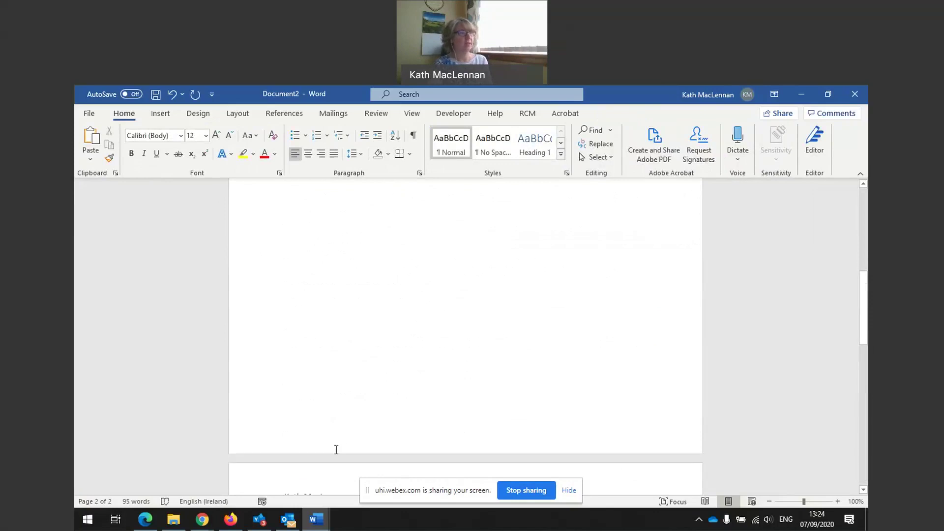
scroll(351, 307, "up", 3)
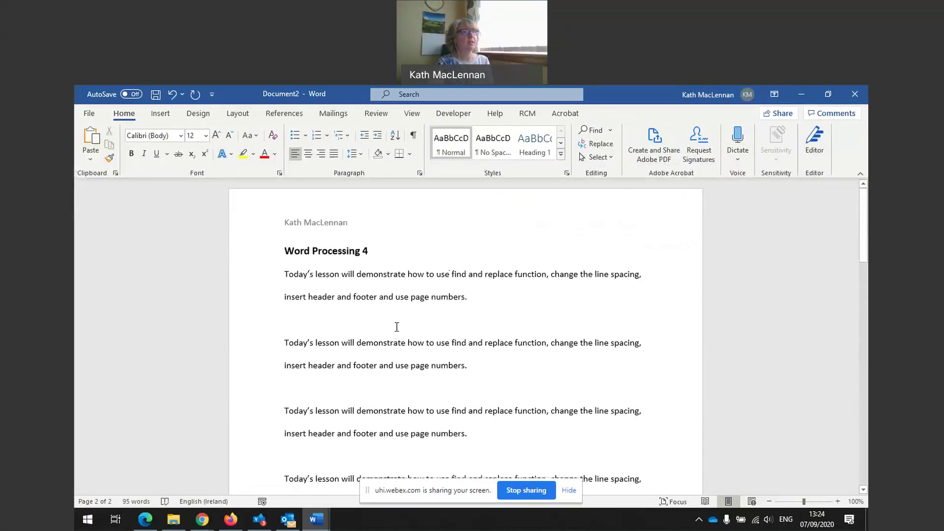
Add a Bold Numbers 1 'Page X of Y' number to the footer, showing Page 2 of 2.
left_click(161, 114)
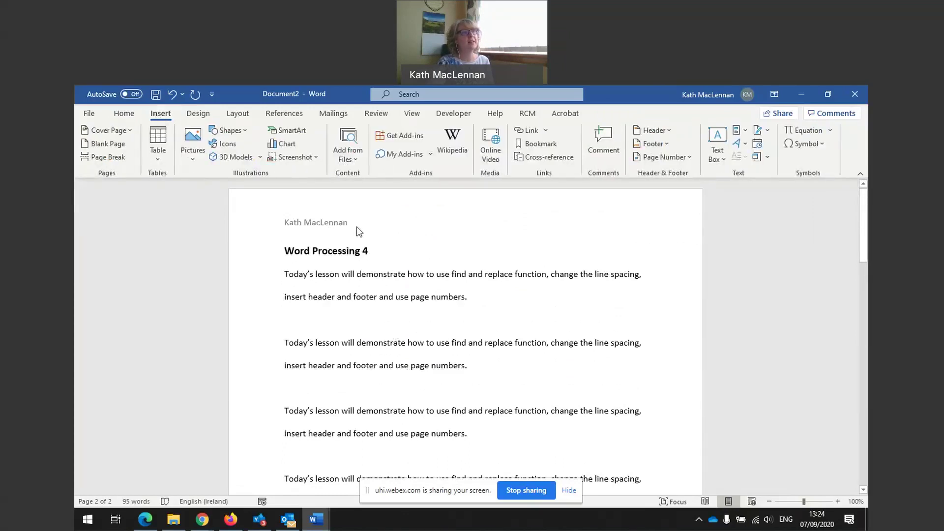
left_click(652, 148)
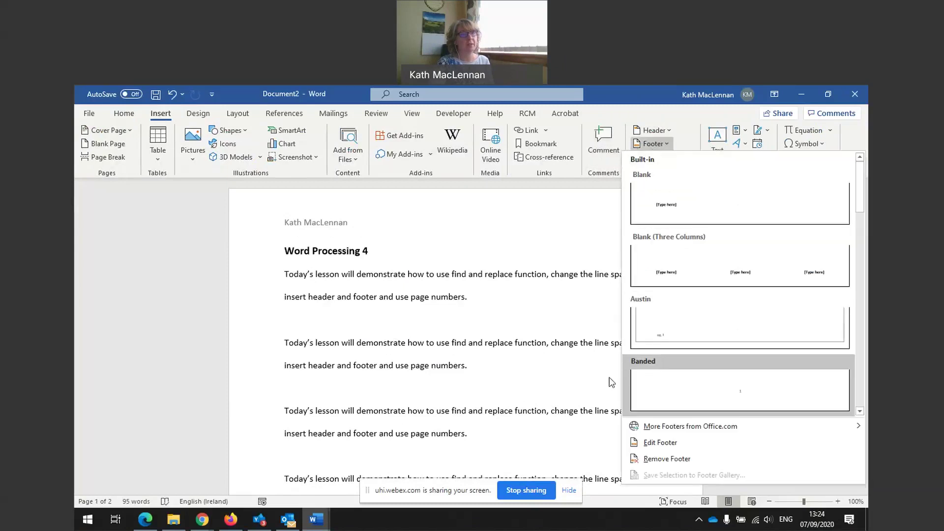
left_click(649, 442)
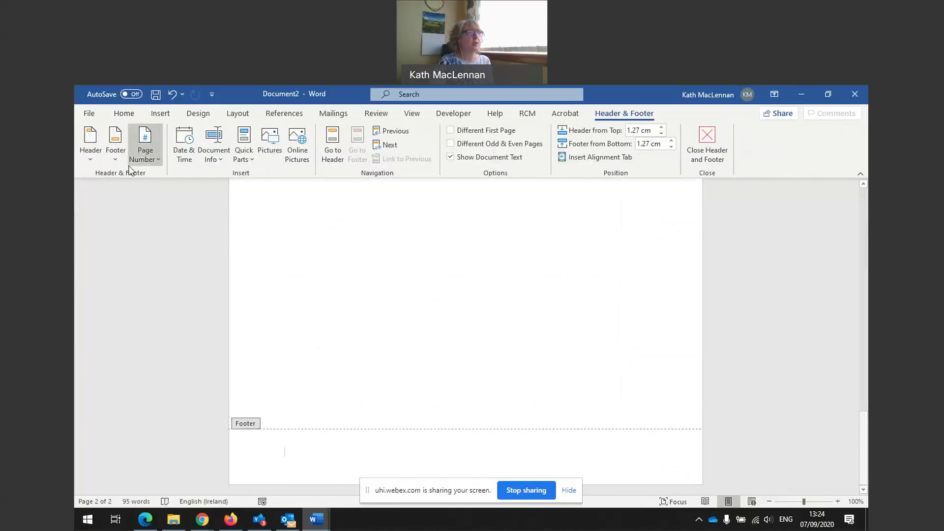
left_click(155, 158)
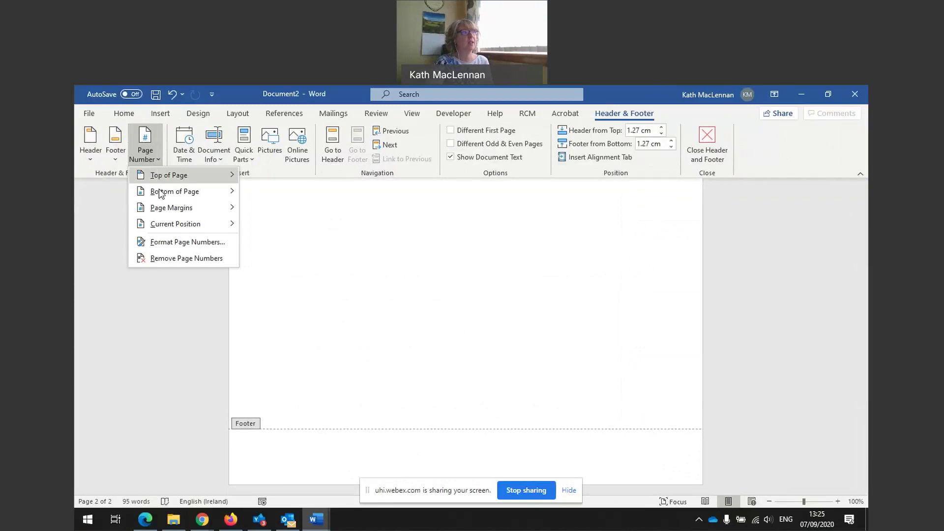
mouse_move(160, 193)
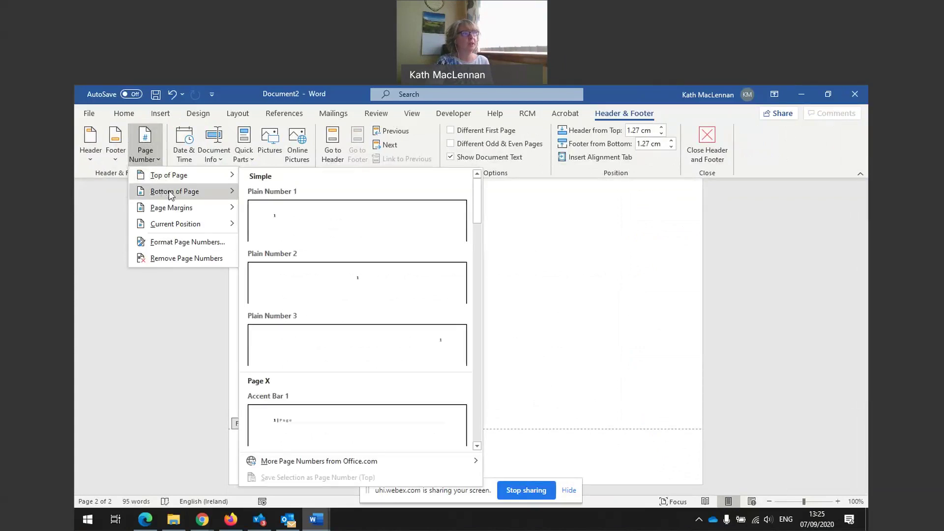
scroll(340, 426, "down", 5)
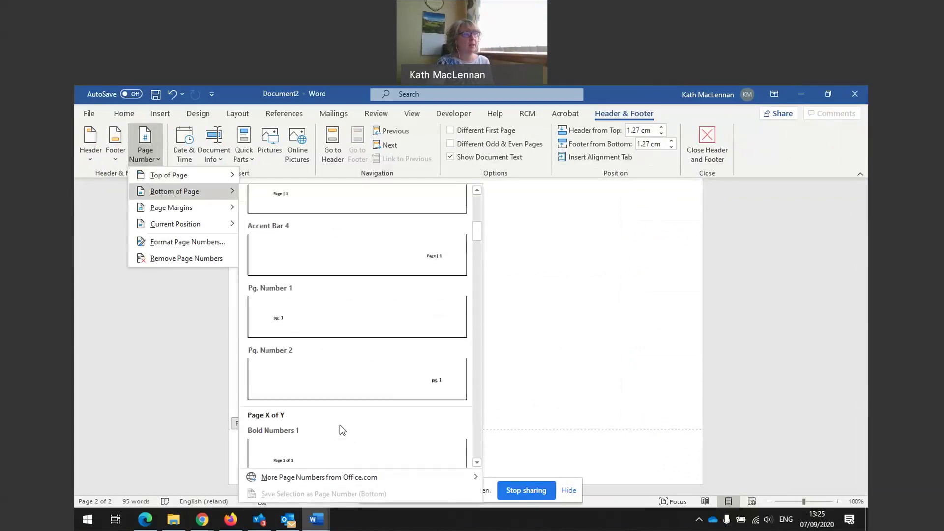
left_click(349, 454)
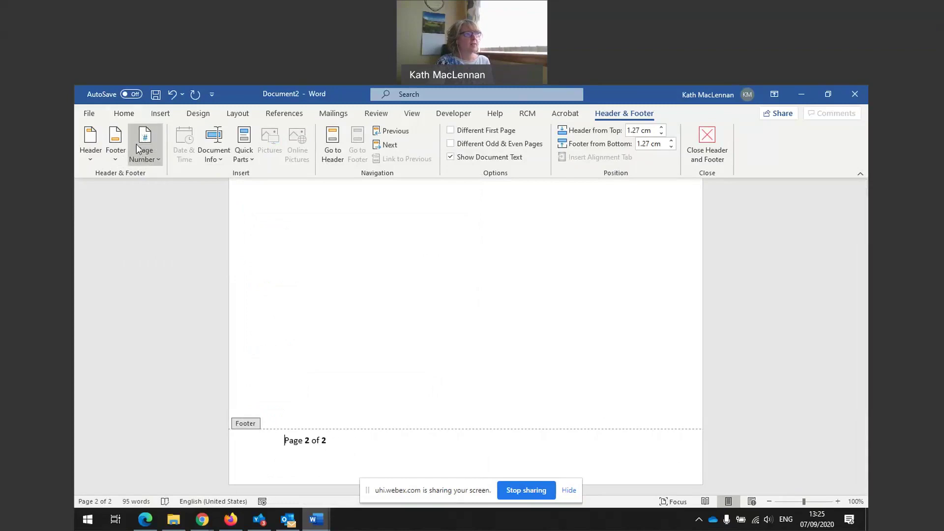
Make the whole 'Page 2 of 2' footer line non-bold and right-align it.
left_click(124, 113)
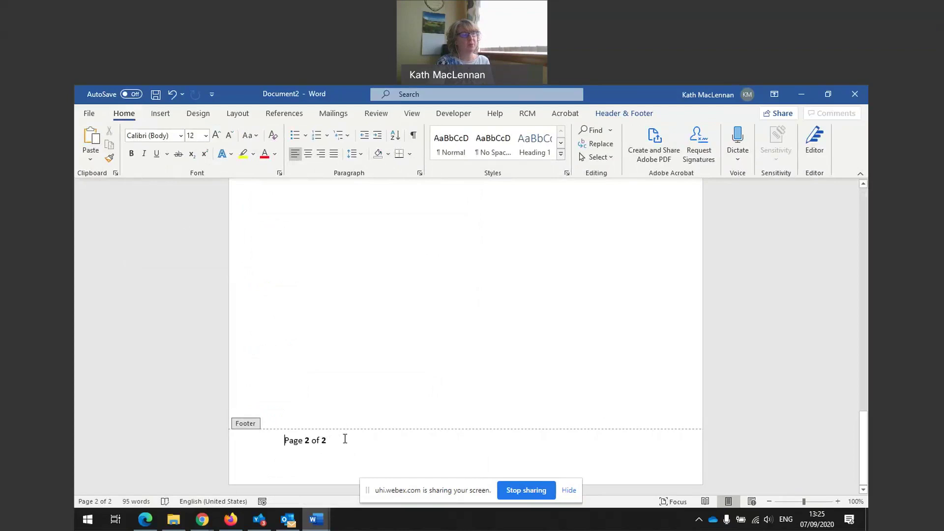
left_click_drag(311, 440, 290, 445)
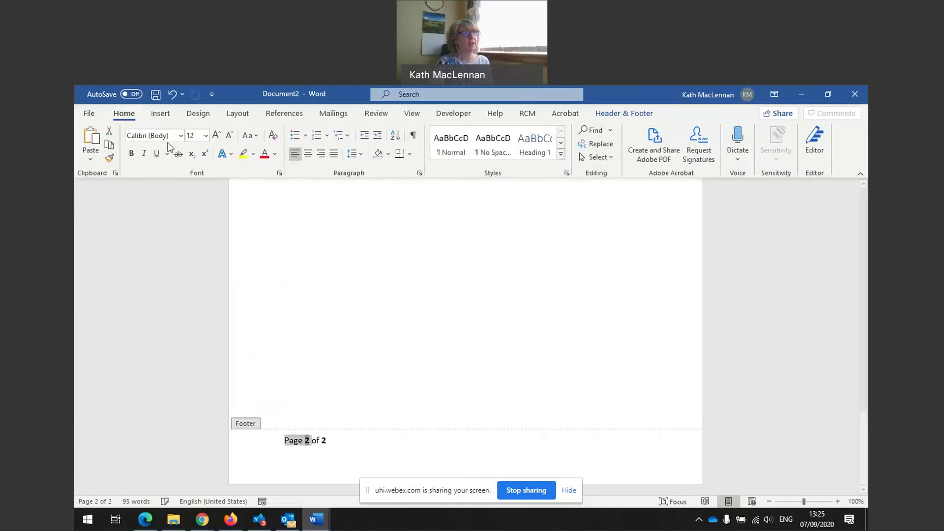
left_click(132, 154)
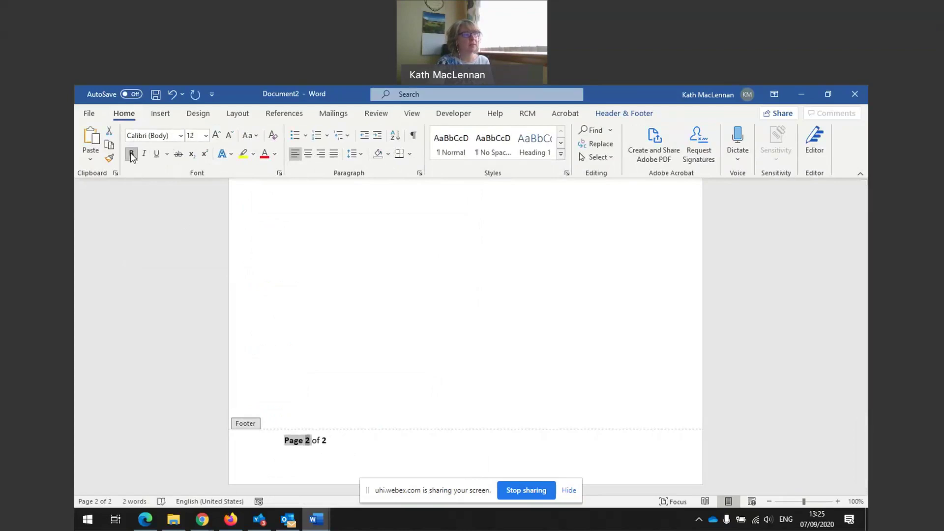
left_click(362, 450)
left_click_drag(352, 440, 283, 441)
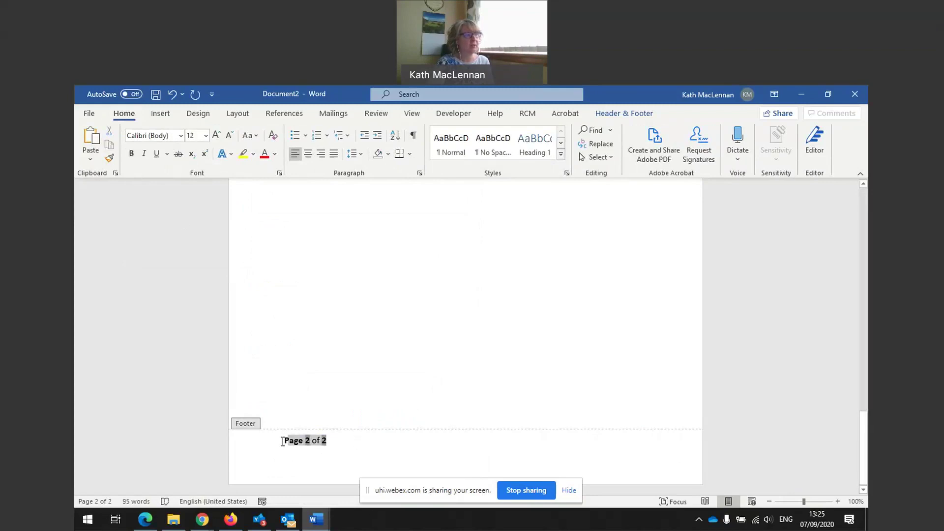
left_click(132, 154)
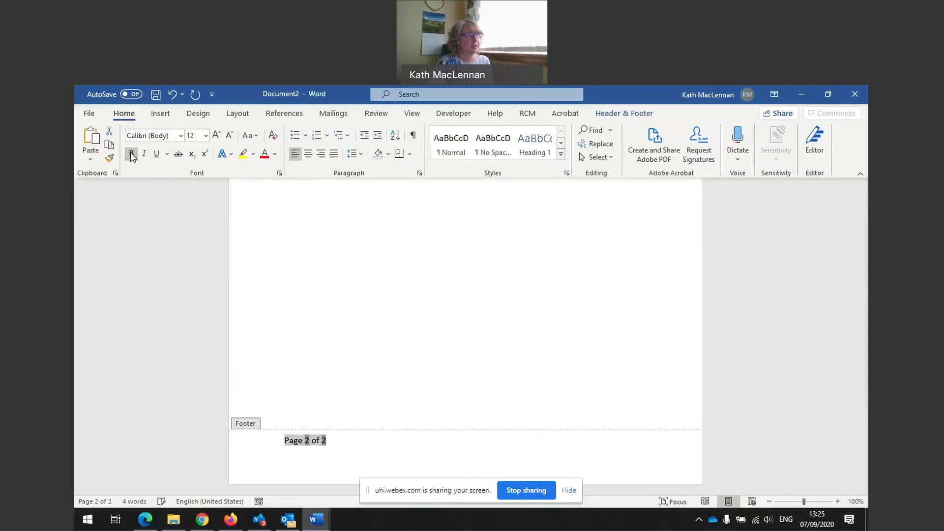
left_click(131, 154)
left_click(131, 154)
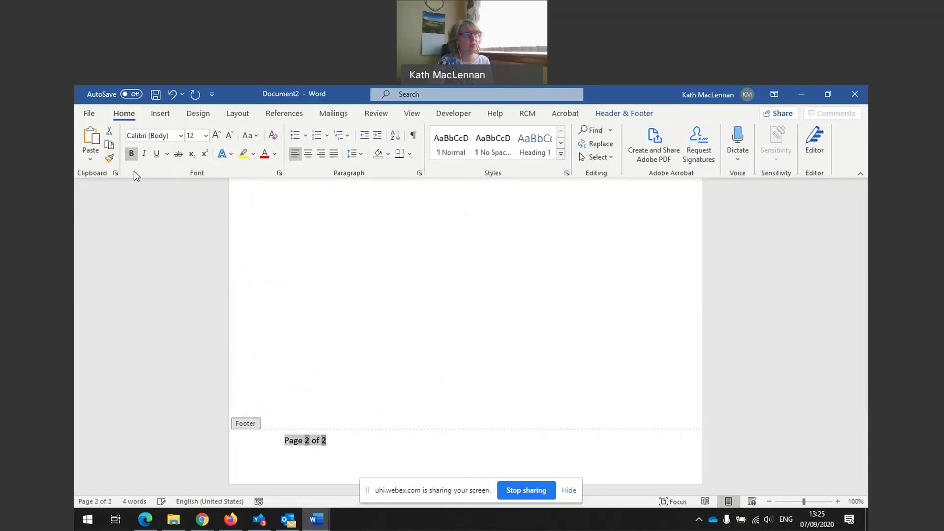
left_click(368, 447)
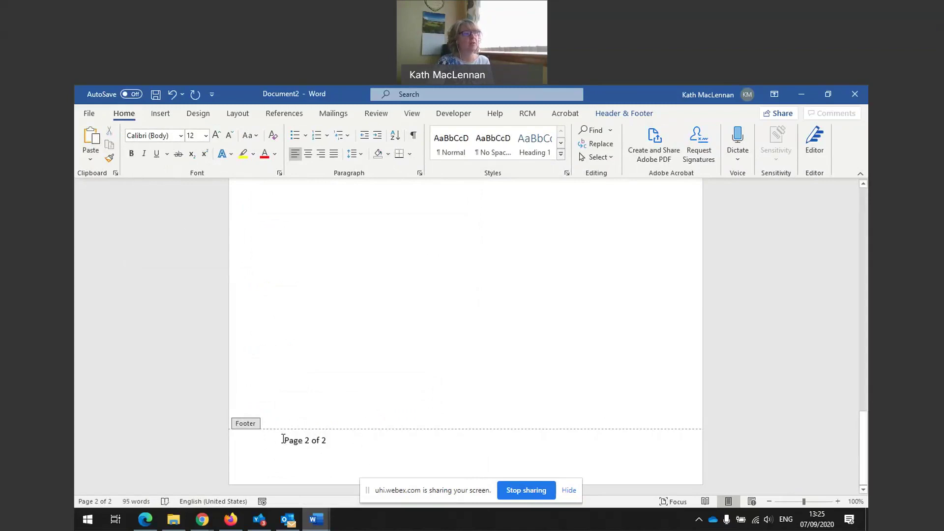
left_click(320, 155)
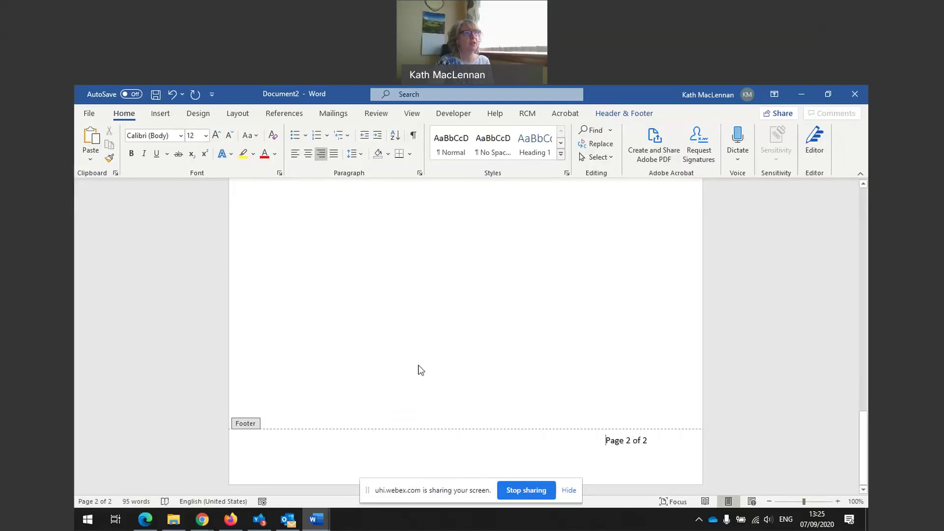
Leave the footer and look over the two-page document body.
double_click(495, 266)
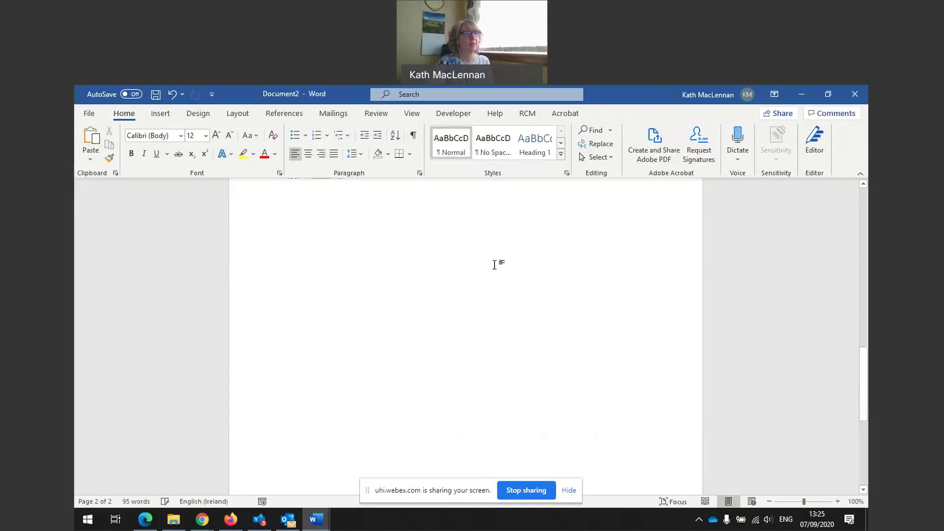
scroll(495, 265, "up", 6)
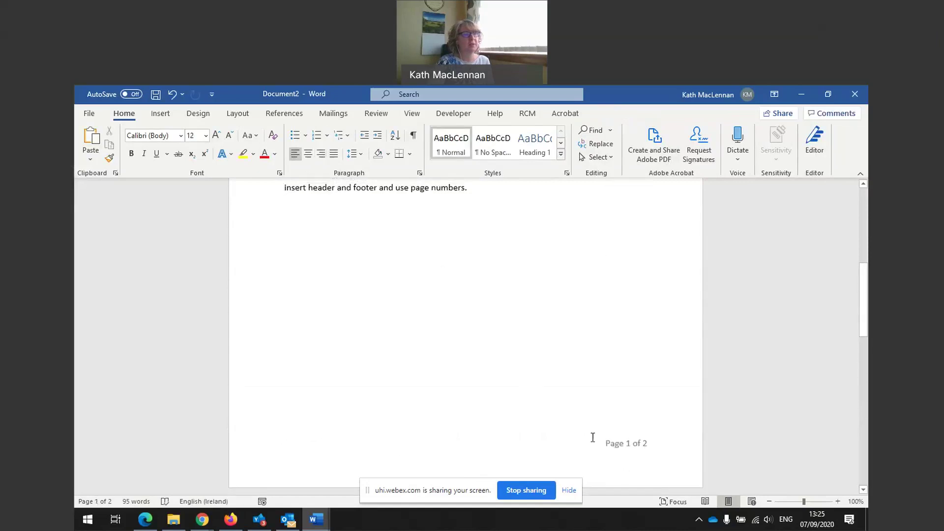
scroll(593, 437, "down", 10)
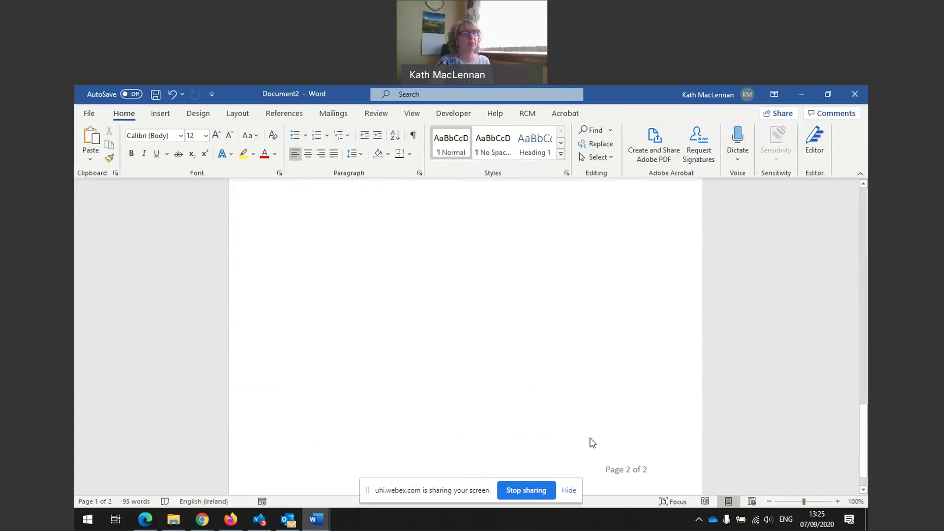
scroll(603, 447, "down", 1)
scroll(623, 442, "up", 15)
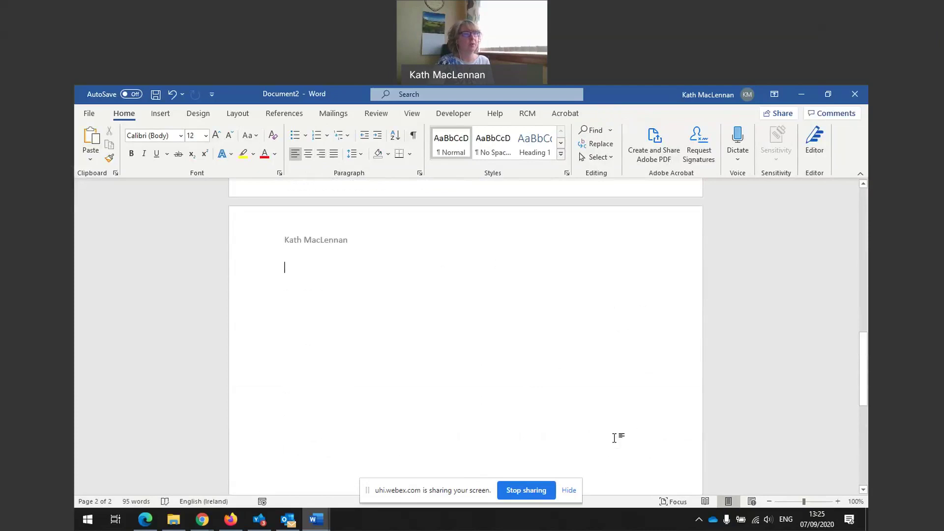
scroll(599, 445, "up", 4)
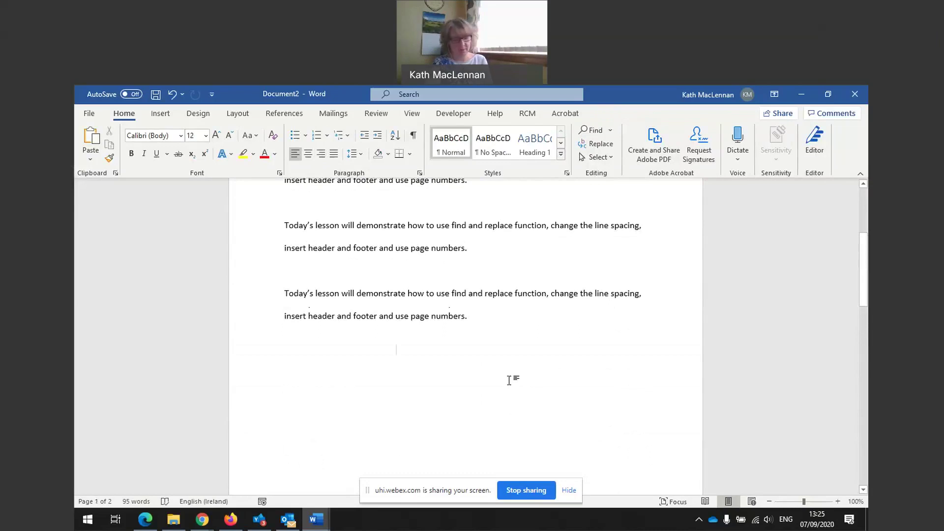
Undo the repeated lesson paragraphs so the document is one page reading Page 1 of 1.
key("ctrl+z")
key("ctrl+z")
key("BackSpace")
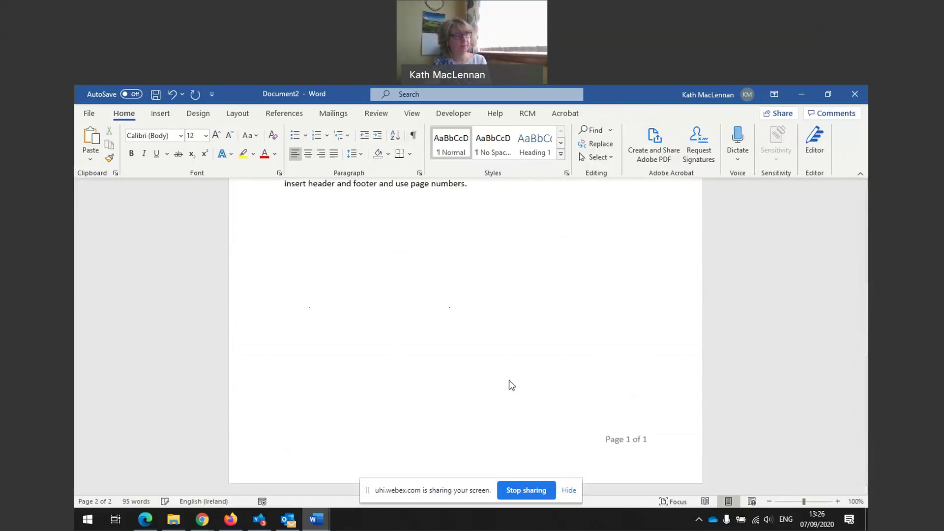
key("ctrl+y")
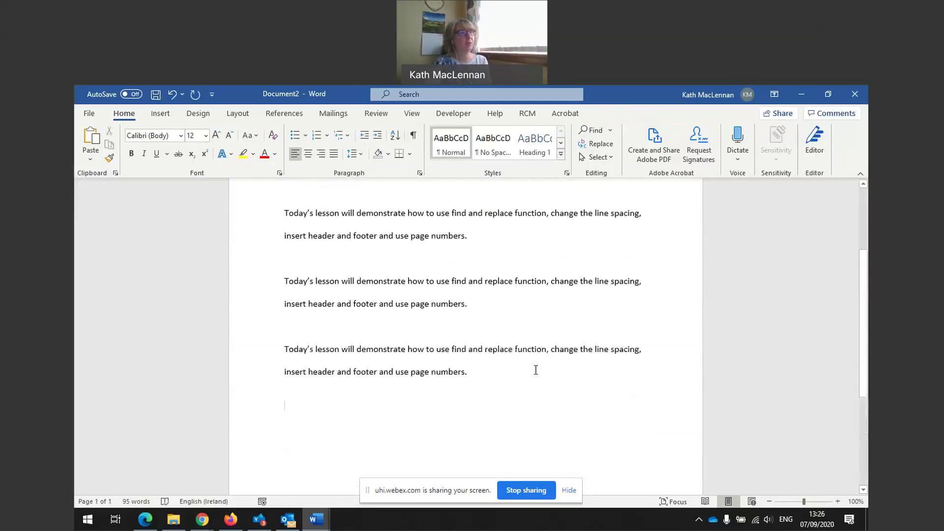
key("ctrl+z")
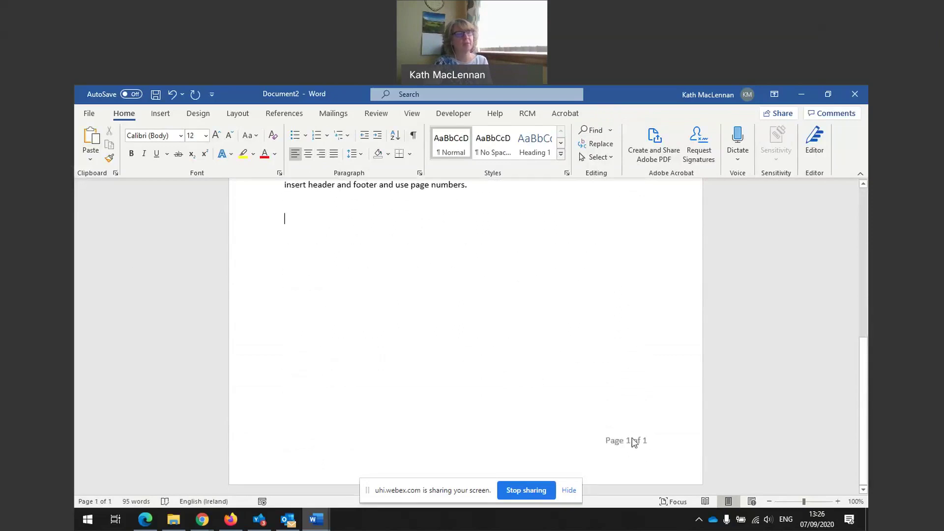